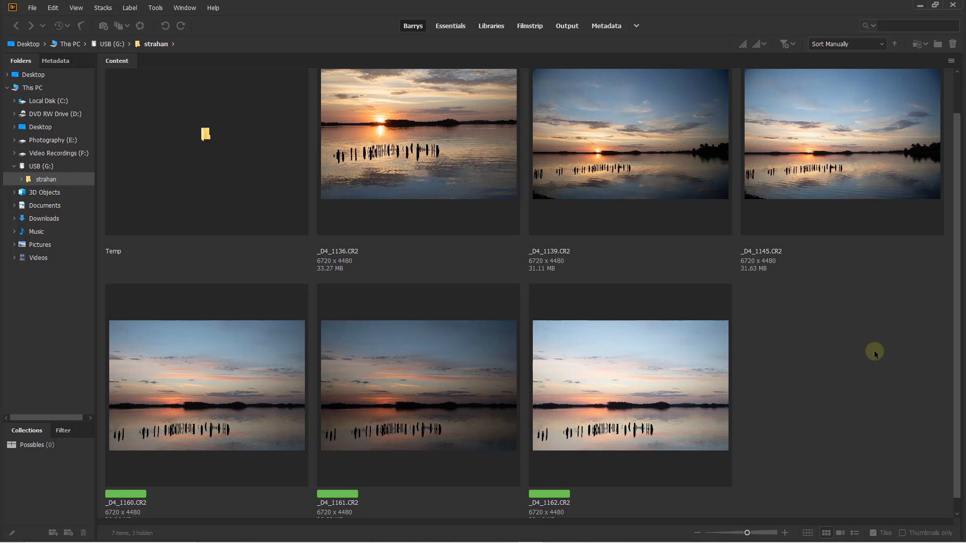
# Open the raw photo _D4_1160.CR2 in Camera Raw and enable its lens profile corrections
pyautogui.click(208, 380)
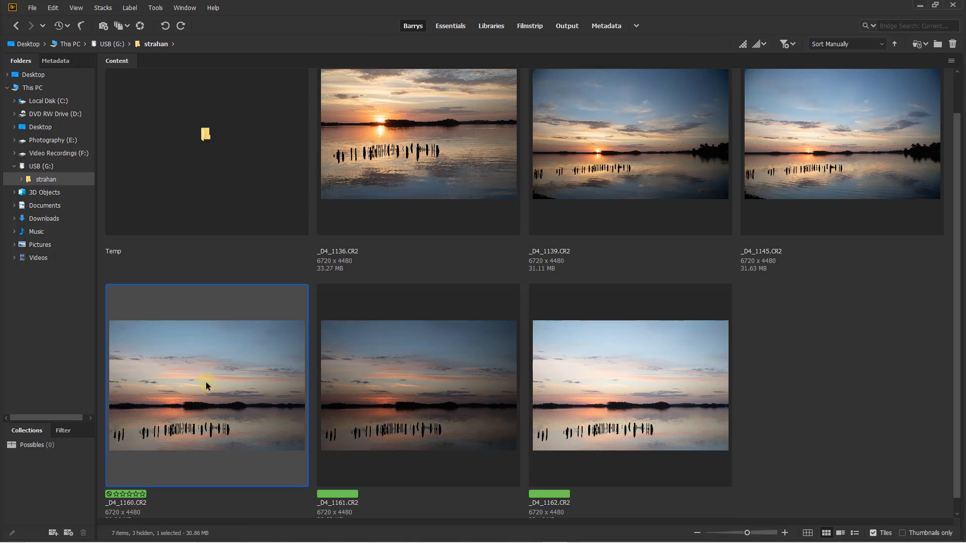
pyautogui.doubleClick(205, 384)
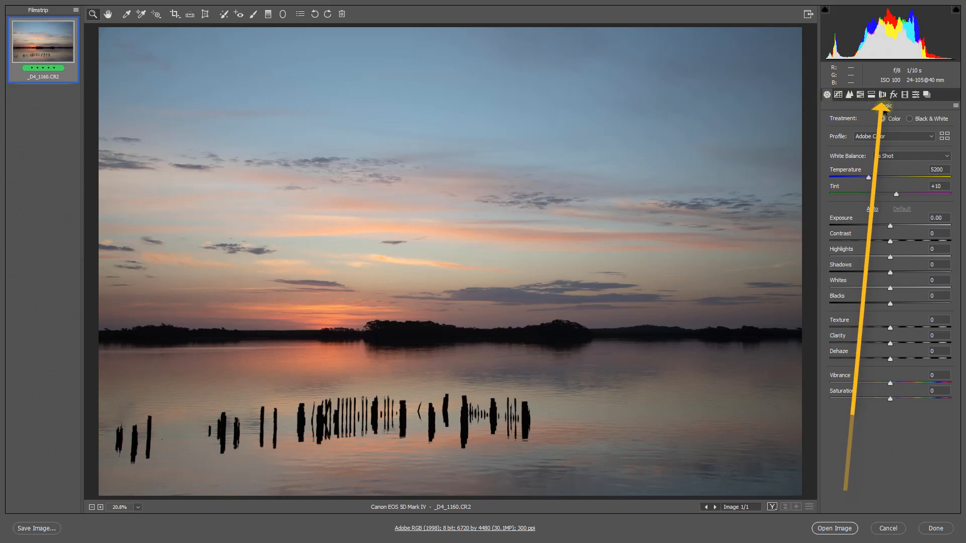
pyautogui.click(883, 96)
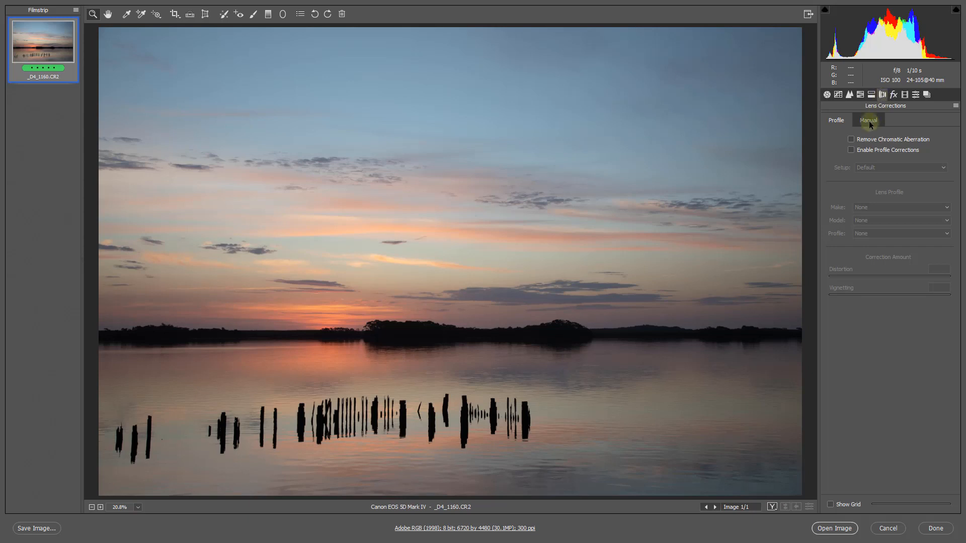
pyautogui.click(851, 150)
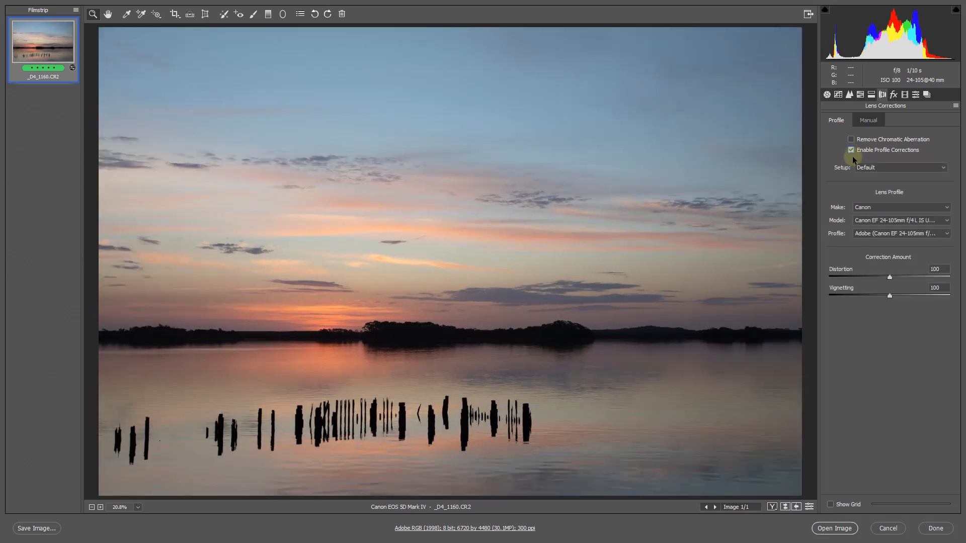
pyautogui.click(850, 149)
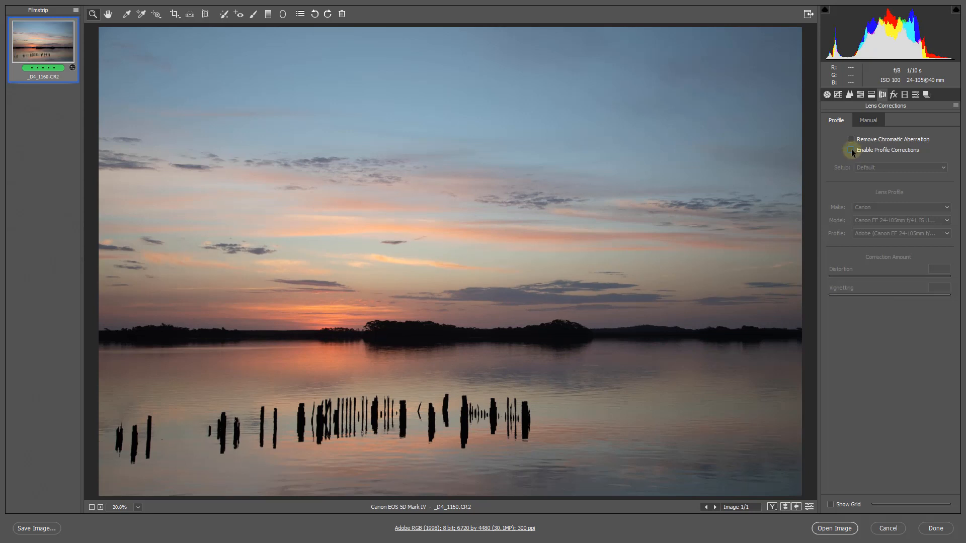
pyautogui.click(851, 150)
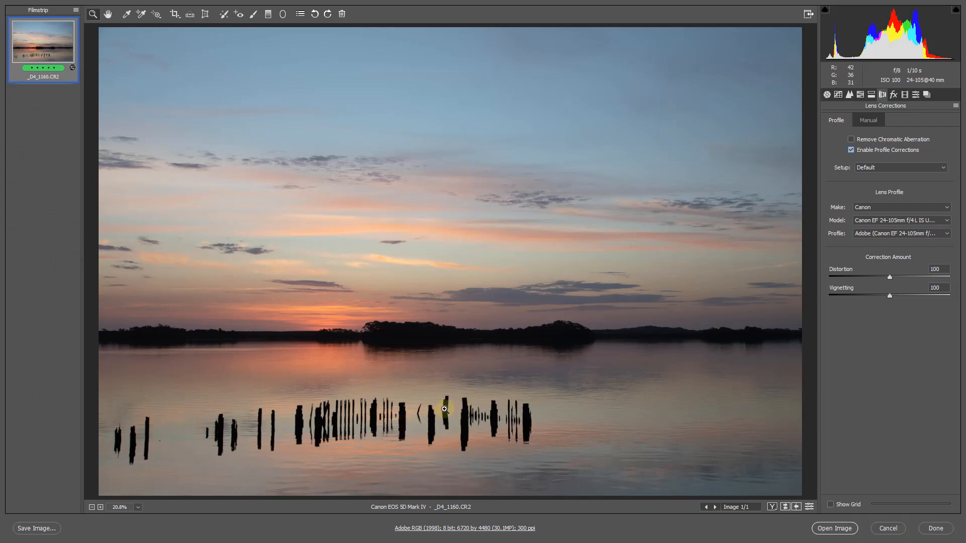
# Try chromatic aberration removal while inspecting the edges of a wooden post up close, switching it on and off again
pyautogui.click(461, 402)
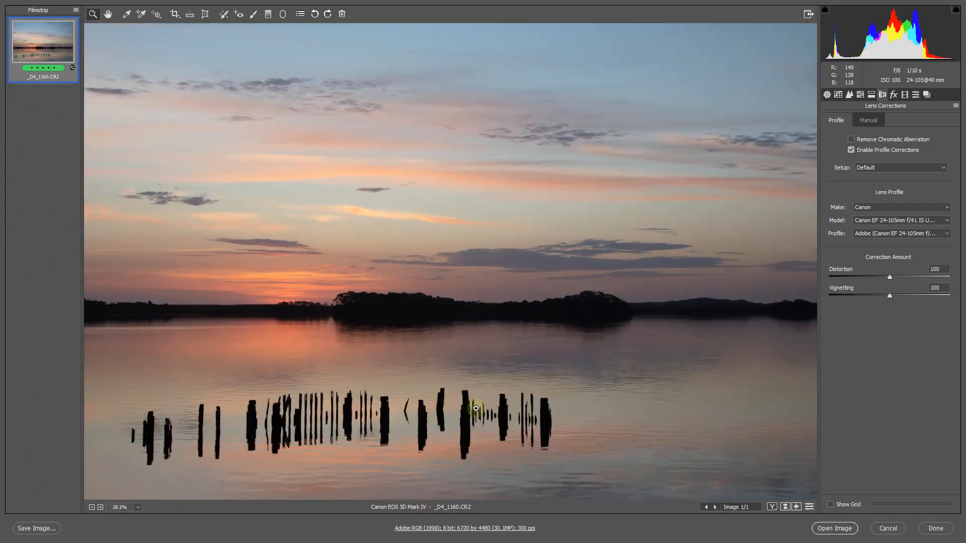
pyautogui.moveTo(476, 408); pyautogui.dragTo(429, 115)
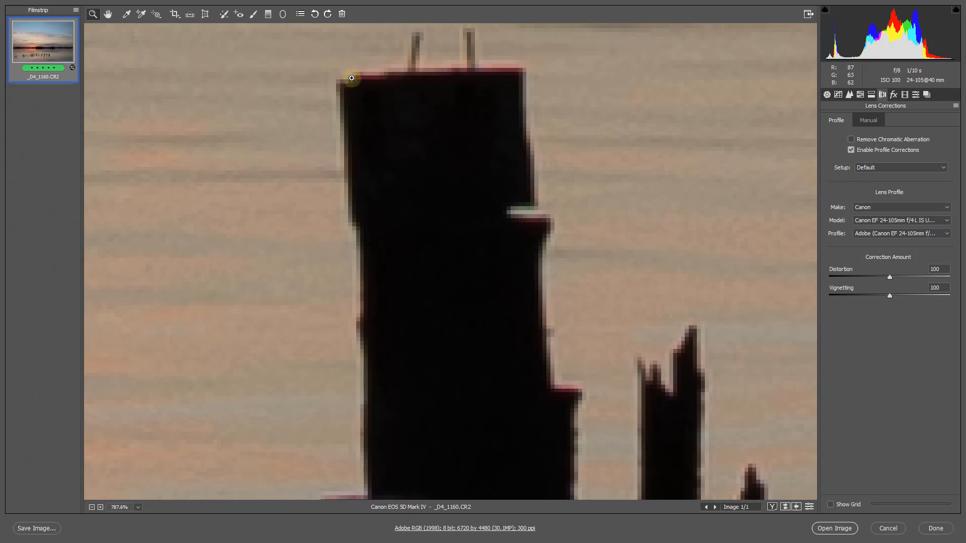
pyautogui.click(851, 140)
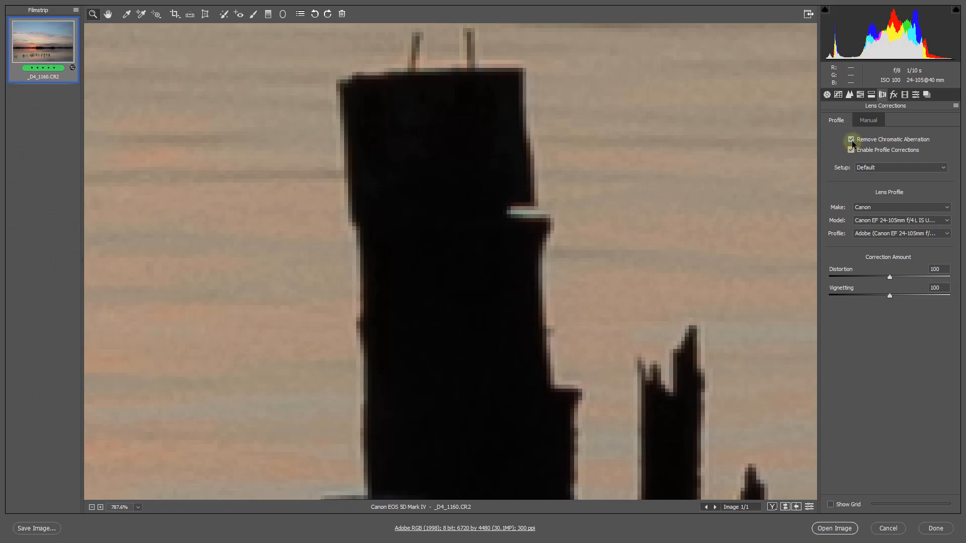
pyautogui.click(851, 140)
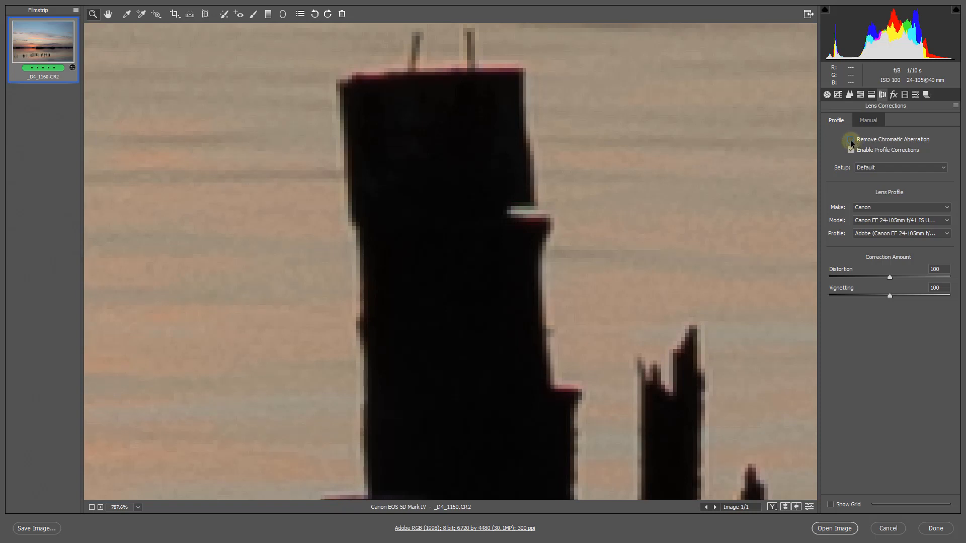
# Try the photo's saturation at +47 to exaggerate the colour fringes, and reset it to 0
pyautogui.click(826, 94)
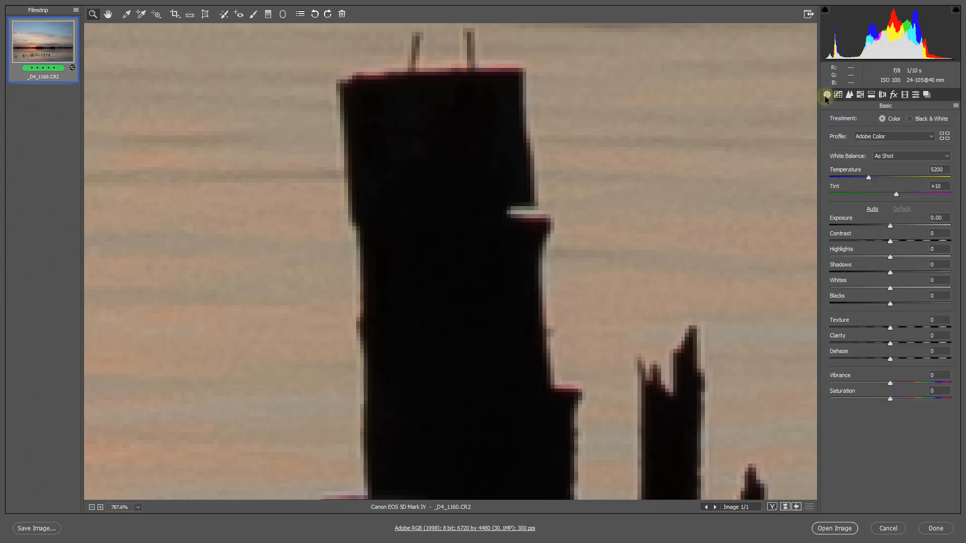
pyautogui.click(918, 398)
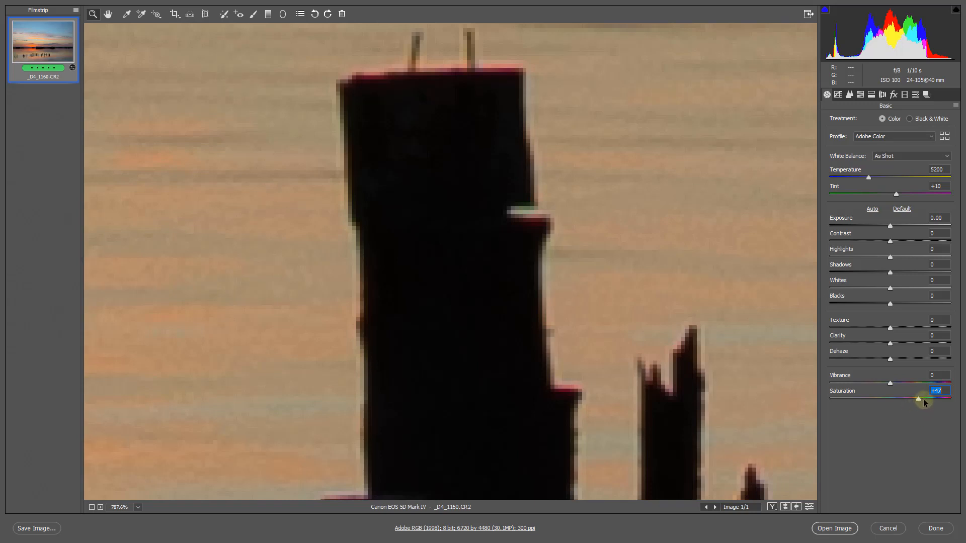
pyautogui.doubleClick(919, 399)
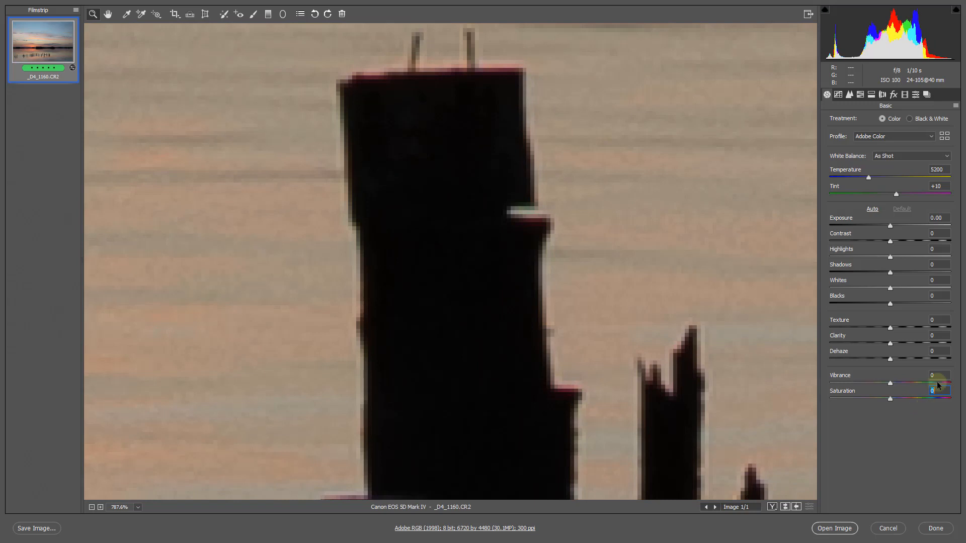
# Enable Remove Chromatic Aberration in the photo's lens corrections
pyautogui.click(882, 95)
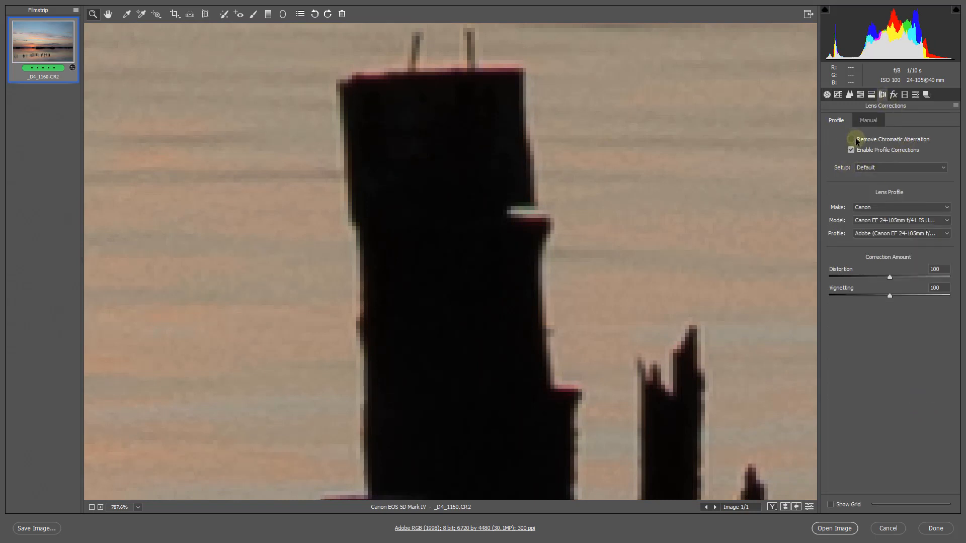
pyautogui.click(851, 141)
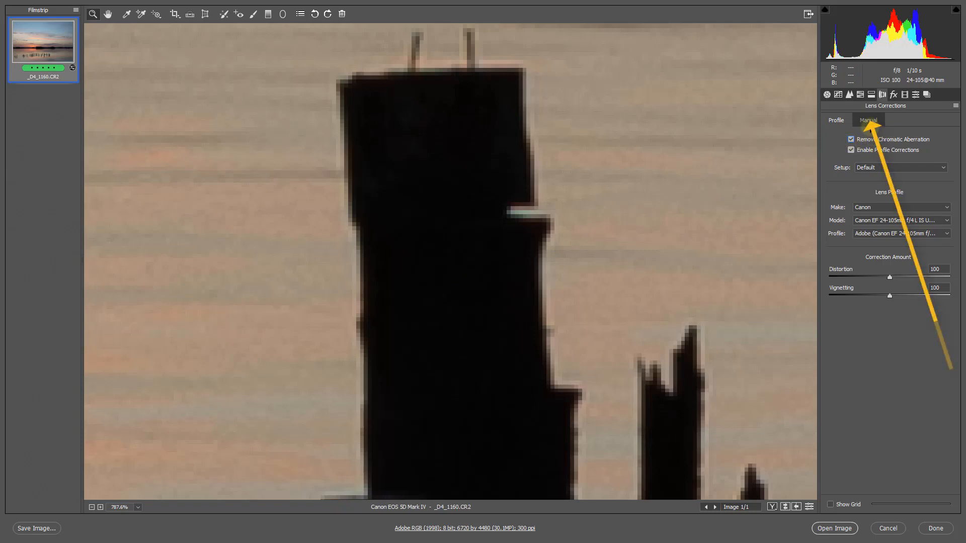
# Set the manual green defringe to amount 20 with a hue range of 63 / 78, comparing it with amount 0
pyautogui.click(869, 120)
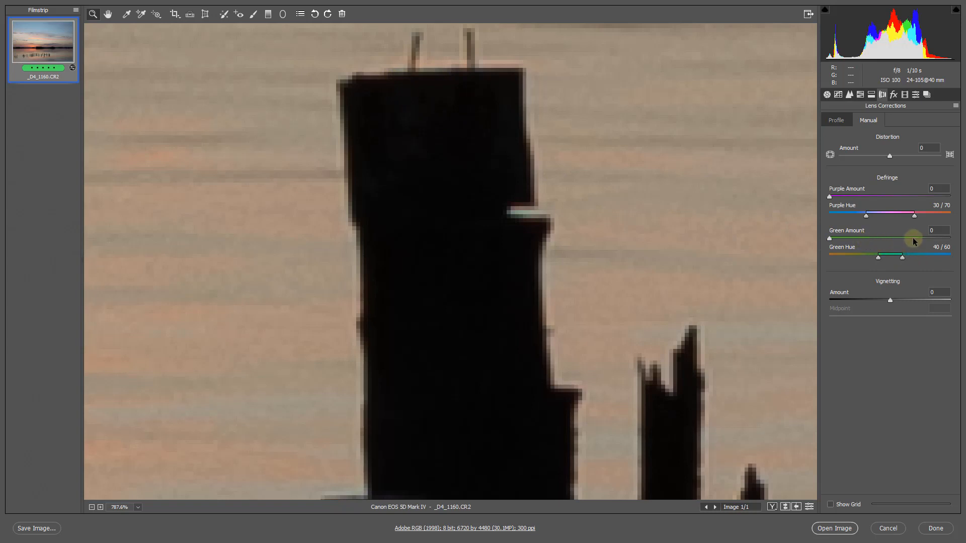
pyautogui.click(928, 238)
pyautogui.moveTo(934, 241); pyautogui.dragTo(953, 240)
pyautogui.moveTo(903, 259)
pyautogui.mouseDown()
pyautogui.moveTo(924, 259)
pyautogui.moveTo(886, 259)
pyautogui.moveTo(906, 261)
pyautogui.mouseUp()
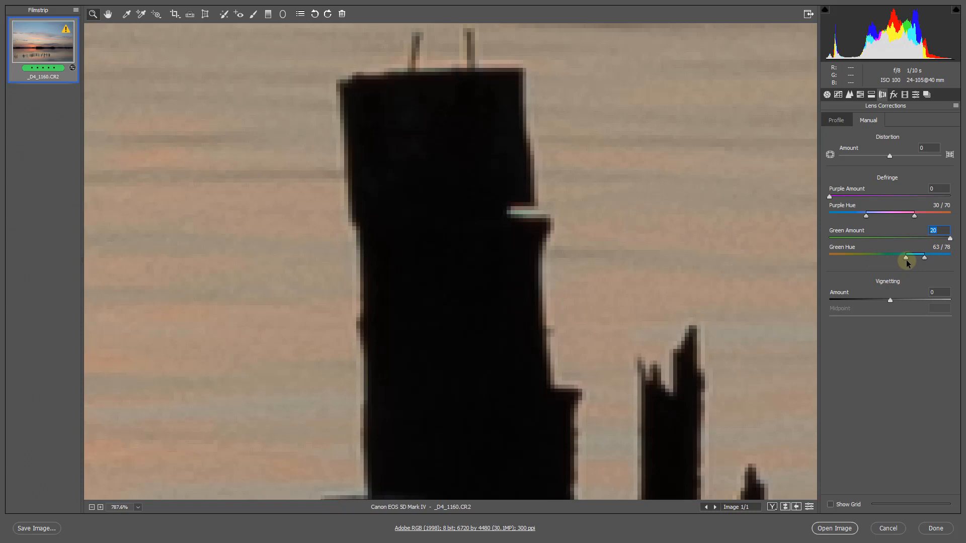
pyautogui.doubleClick(950, 239)
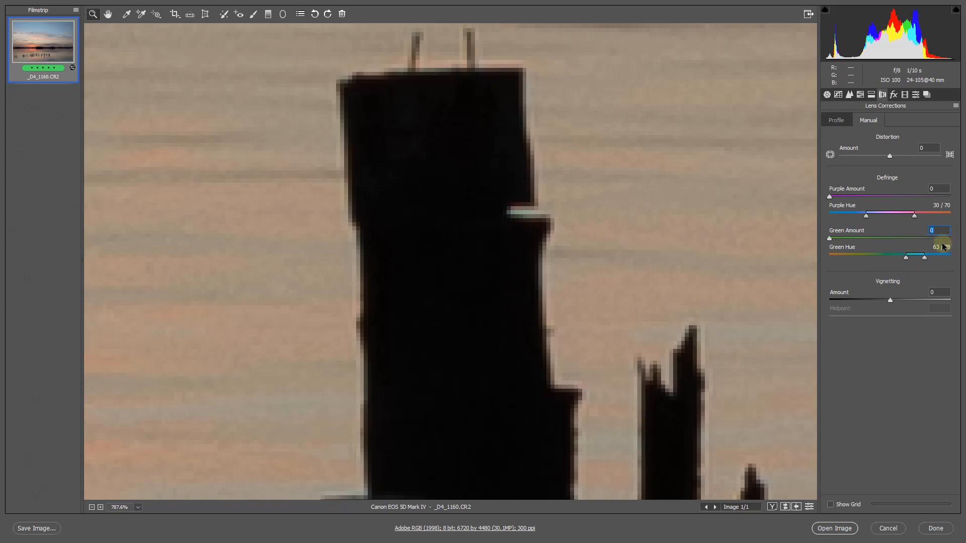
pyautogui.click(949, 240)
# Start Spot Removal on the whole photo and visualize spots with the threshold at its maximum
pyautogui.hotkey('ctrl', '0')
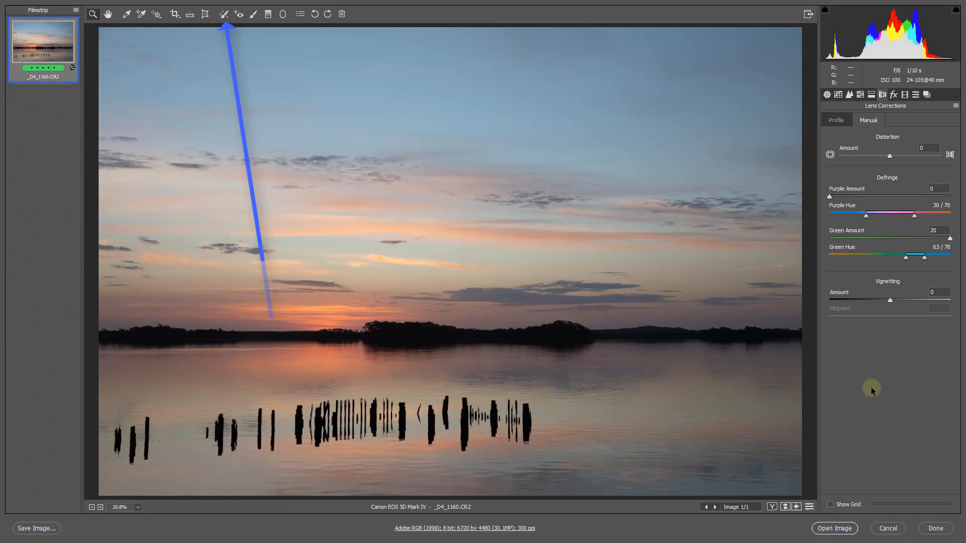
pyautogui.click(222, 18)
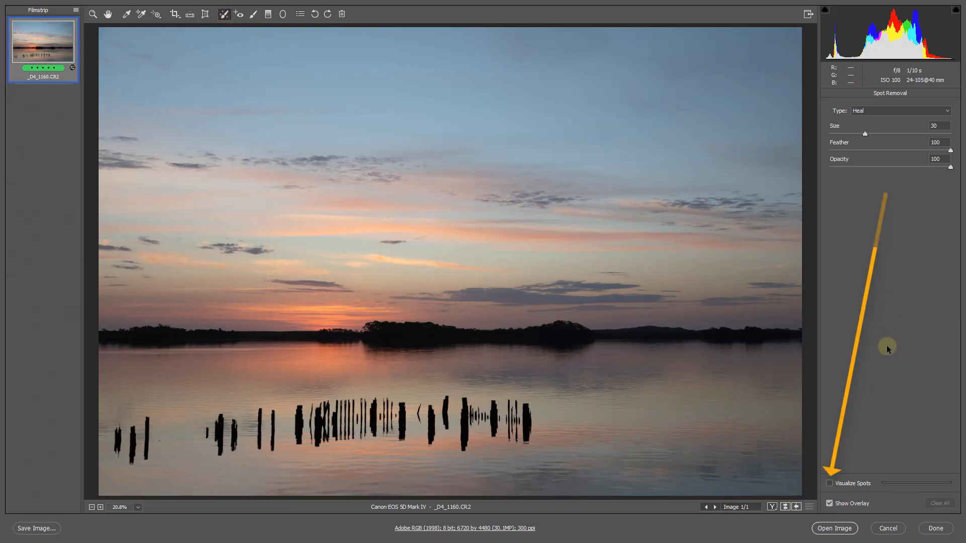
pyautogui.click(830, 484)
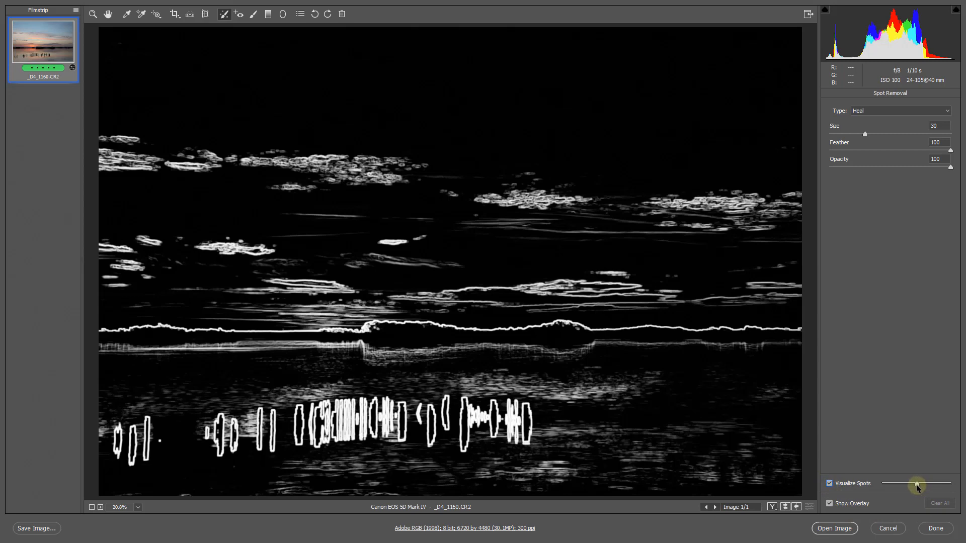
pyautogui.moveTo(916, 486); pyautogui.dragTo(950, 485)
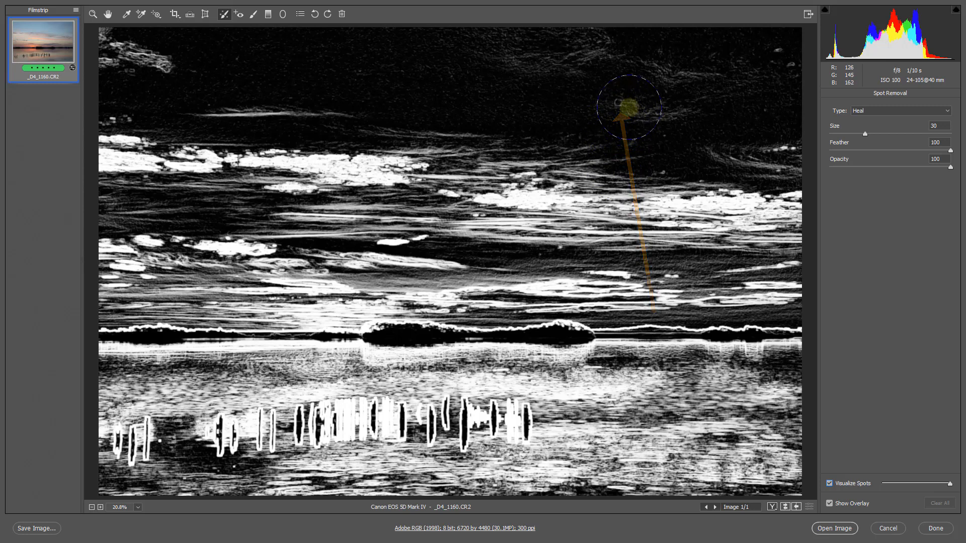
# Heal the dust spot in the upper-right sky with a size 6 brush, and check the repair with the overlay hidden
pyautogui.press('[')
pyautogui.press('[')
pyautogui.press('[')
pyautogui.press('[')
pyautogui.press('[')
pyautogui.press('[')
pyautogui.press('[')
pyautogui.press('[')
pyautogui.press('[')
pyautogui.press('[')
pyautogui.press('[')
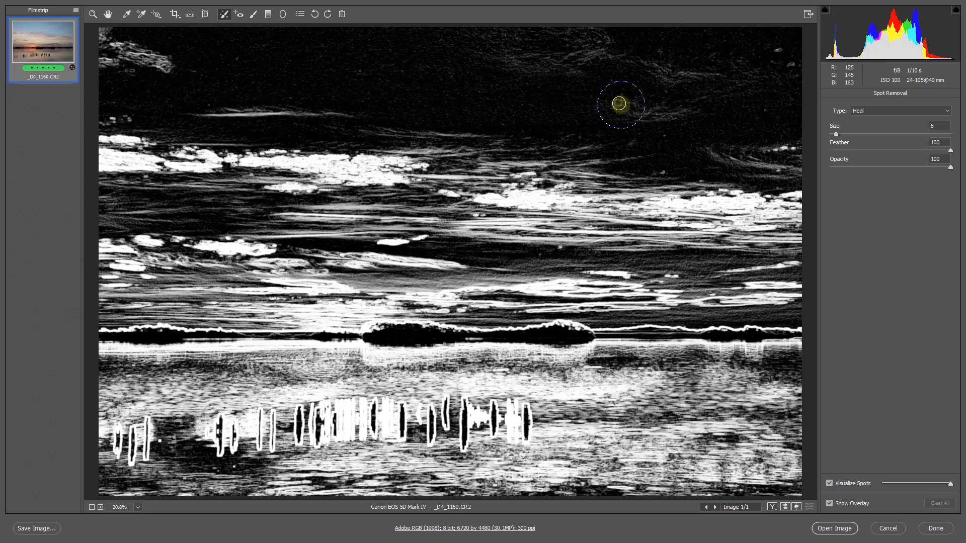
pyautogui.click(618, 103)
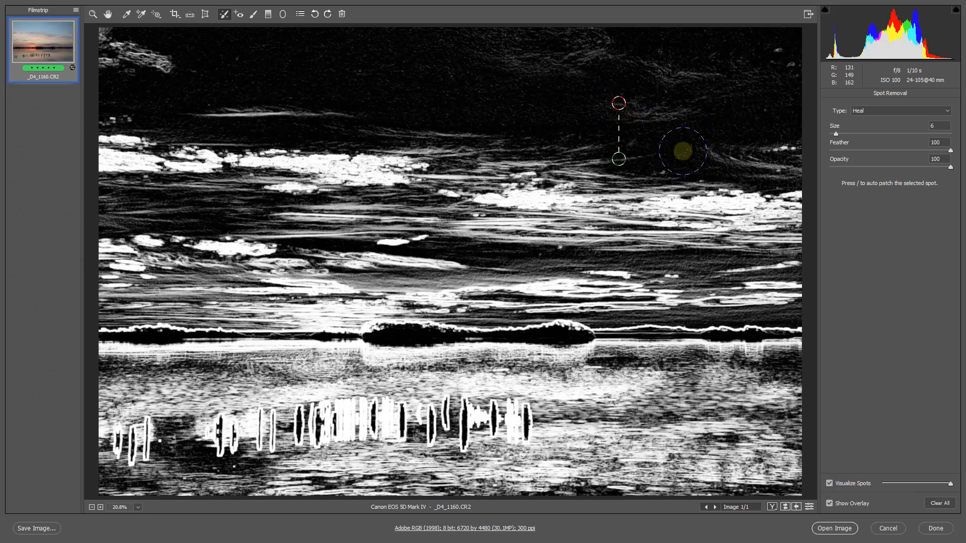
pyautogui.press('v')
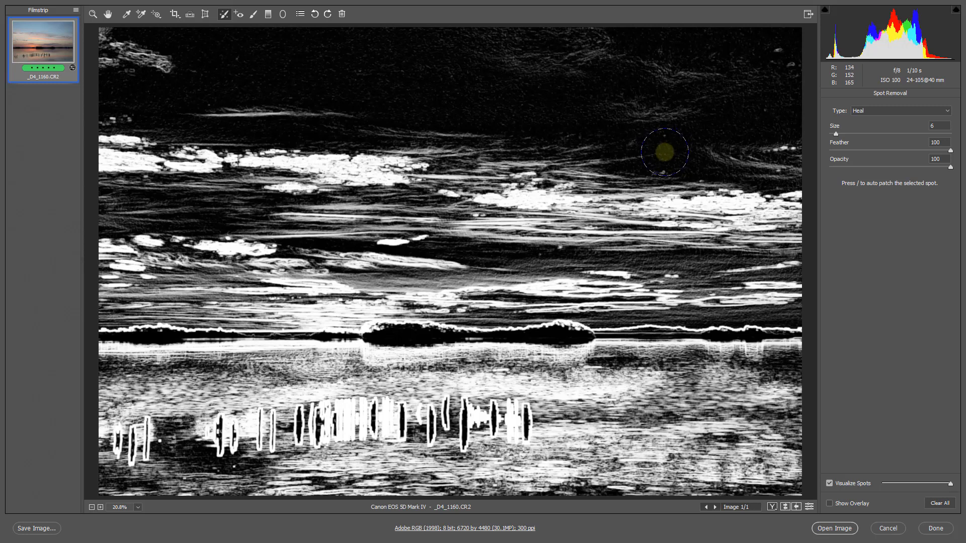
pyautogui.click(619, 159)
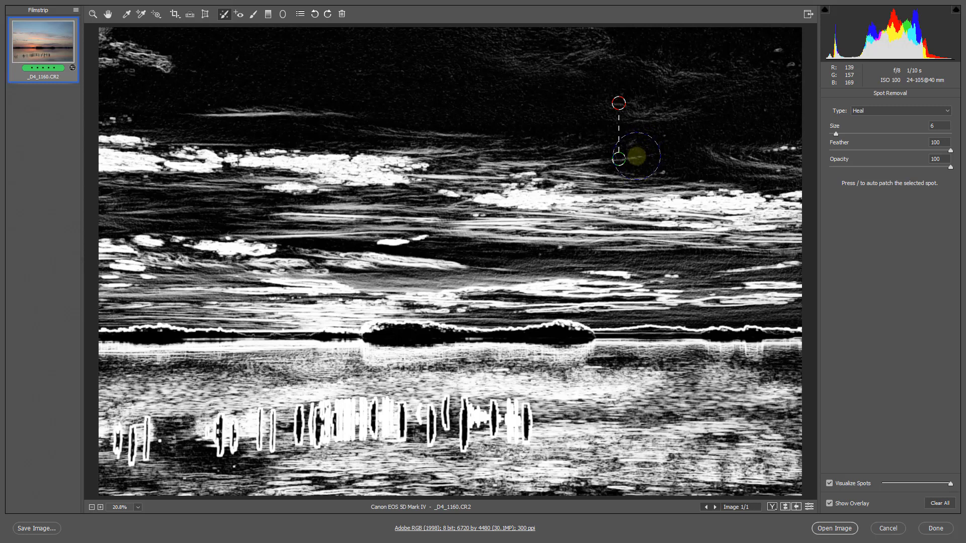
# Turn off spot visualization, leave Spot Removal and return to the Basic adjustments
pyautogui.click(829, 483)
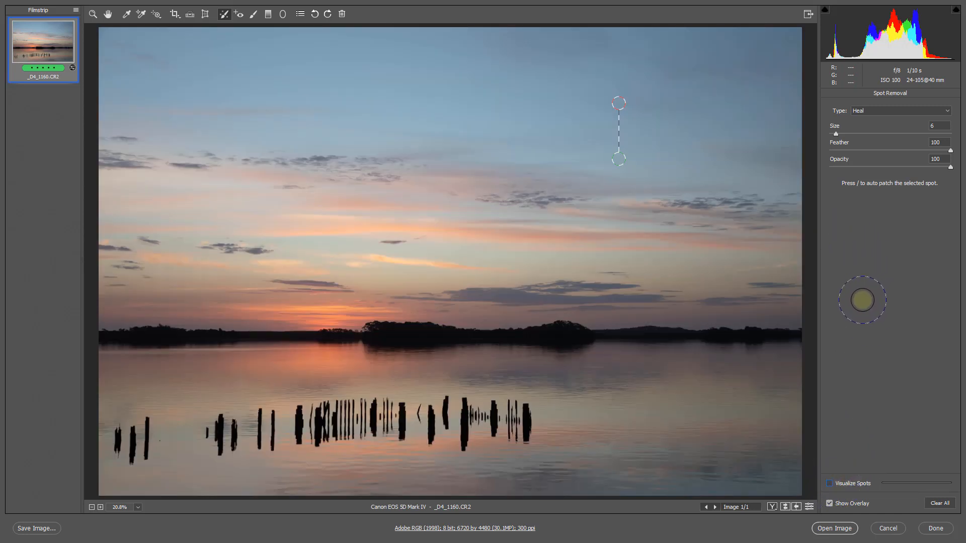
pyautogui.press('h')
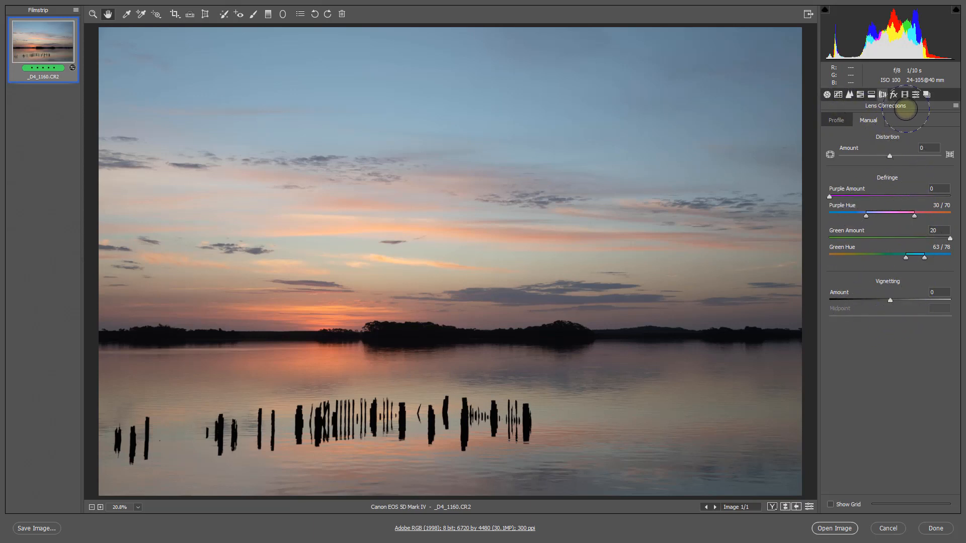
pyautogui.click(827, 94)
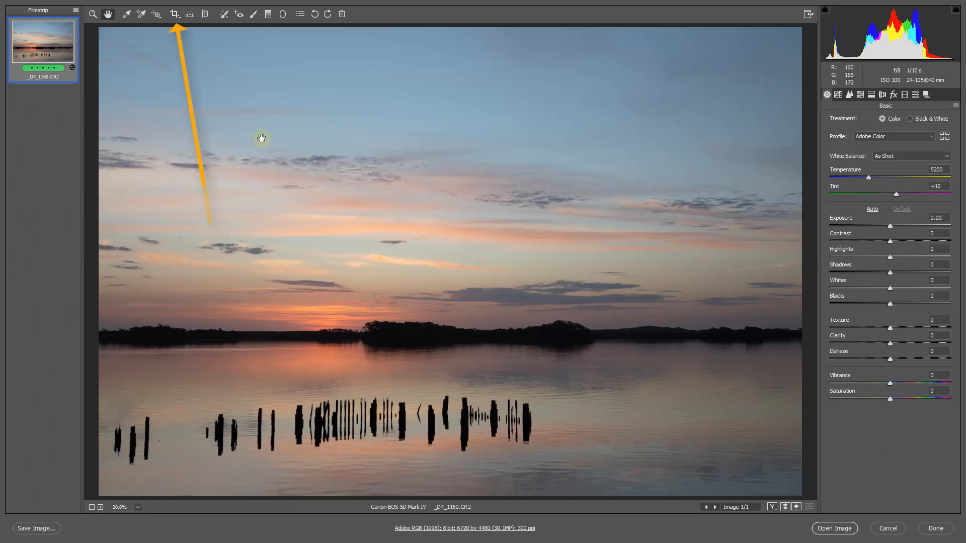
# Draw a crop frame around the entire photo, show the crop overlay to check the composition, and leave the Crop tool
pyautogui.click(174, 15)
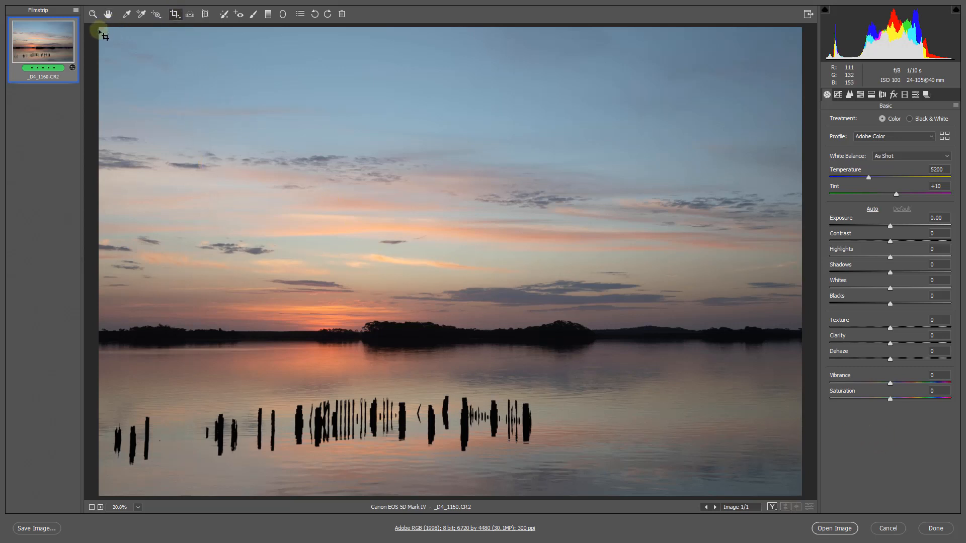
pyautogui.moveTo(98, 30); pyautogui.dragTo(804, 499)
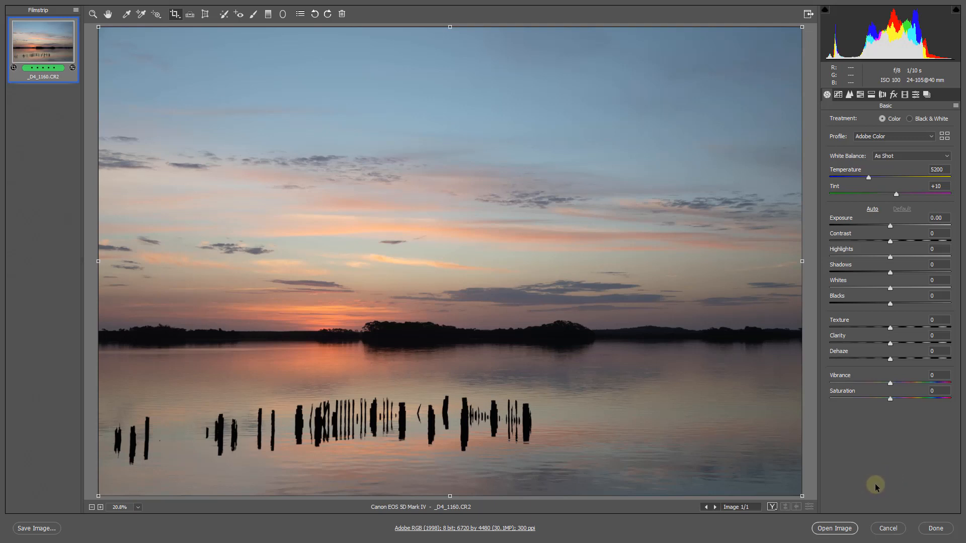
pyautogui.click(180, 17)
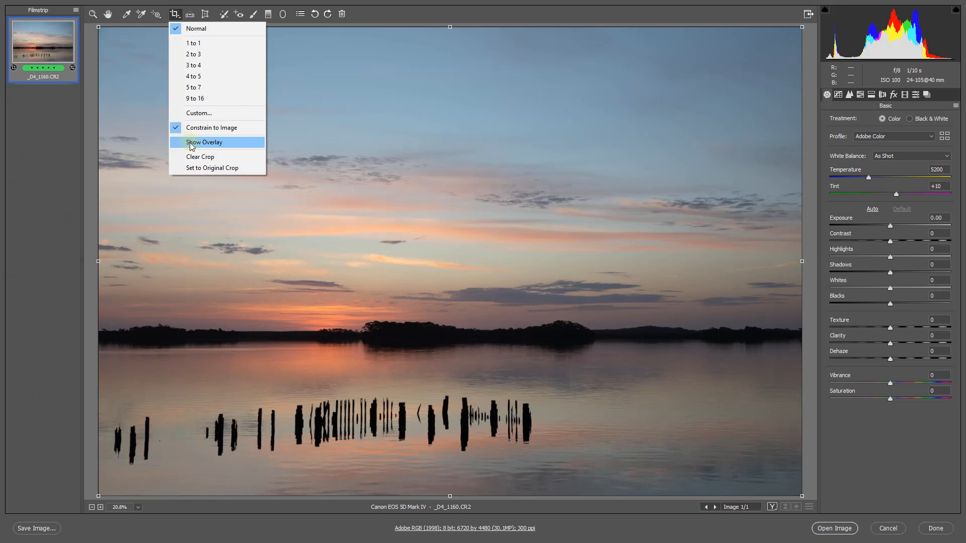
pyautogui.click(243, 144)
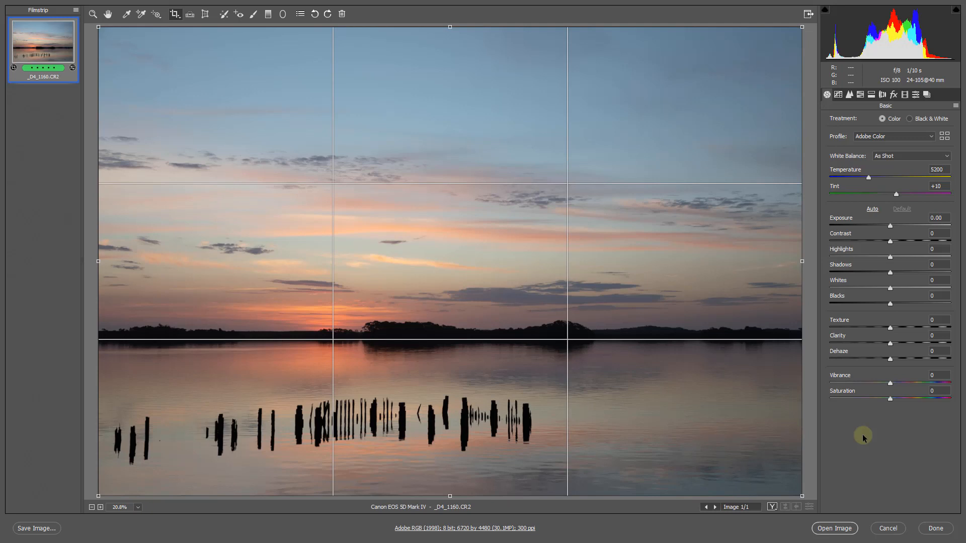
pyautogui.press('z')
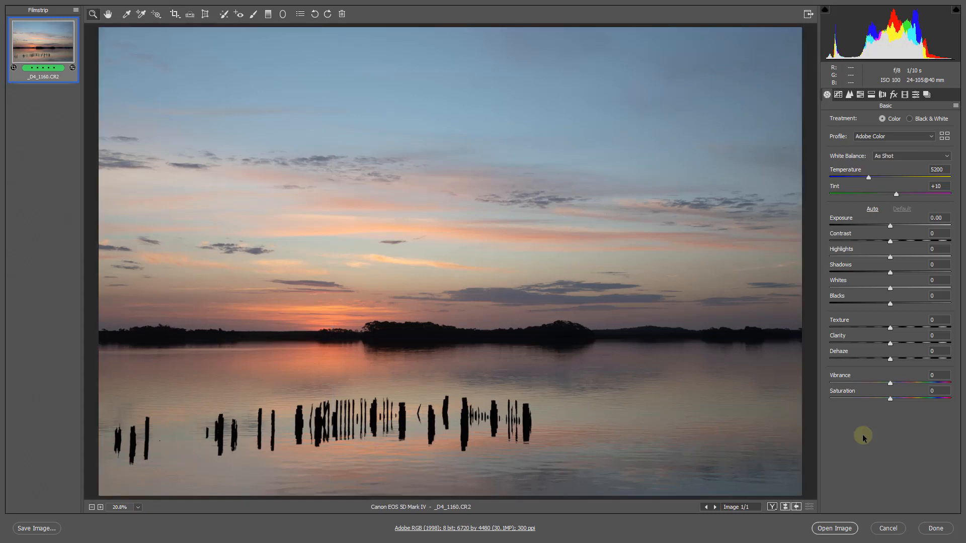
# Sample the white balance from the orange glow at the horizon with the White Balance tool, set Tint to -21 and reset Temperature
pyautogui.press('Tab')
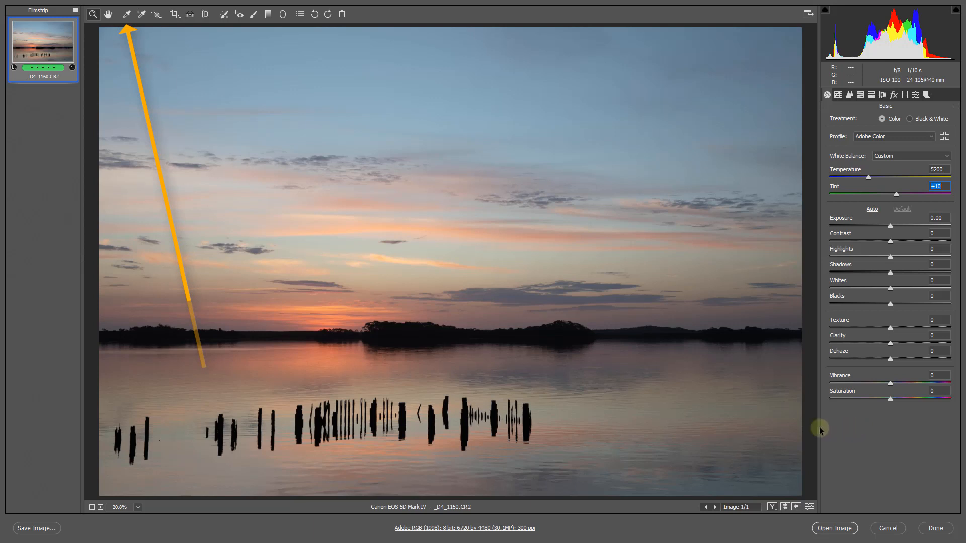
pyautogui.click(127, 15)
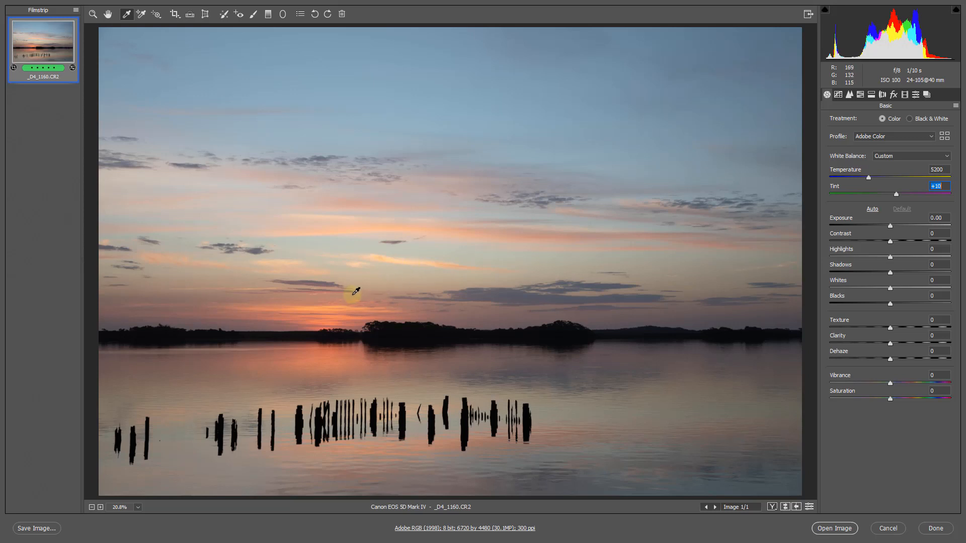
pyautogui.click(324, 307)
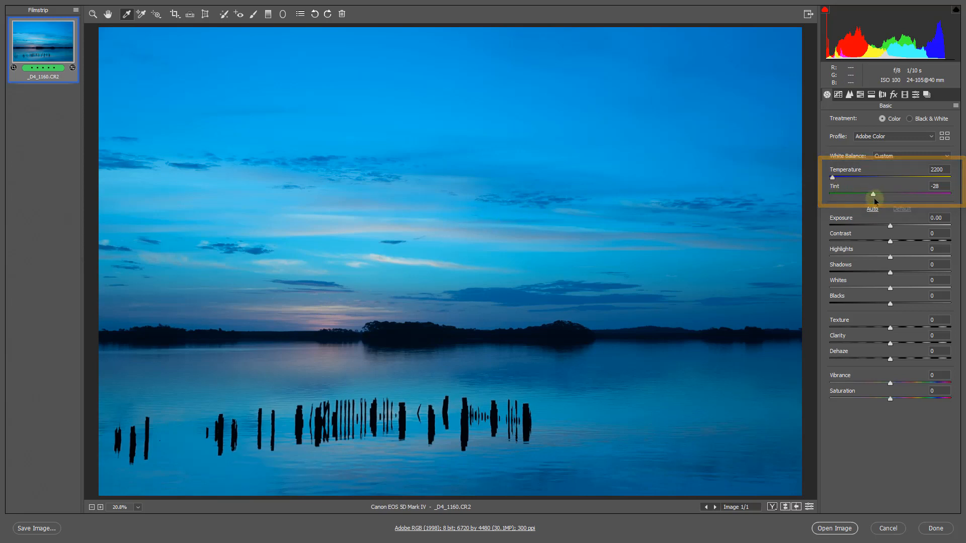
pyautogui.moveTo(874, 201); pyautogui.dragTo(878, 200)
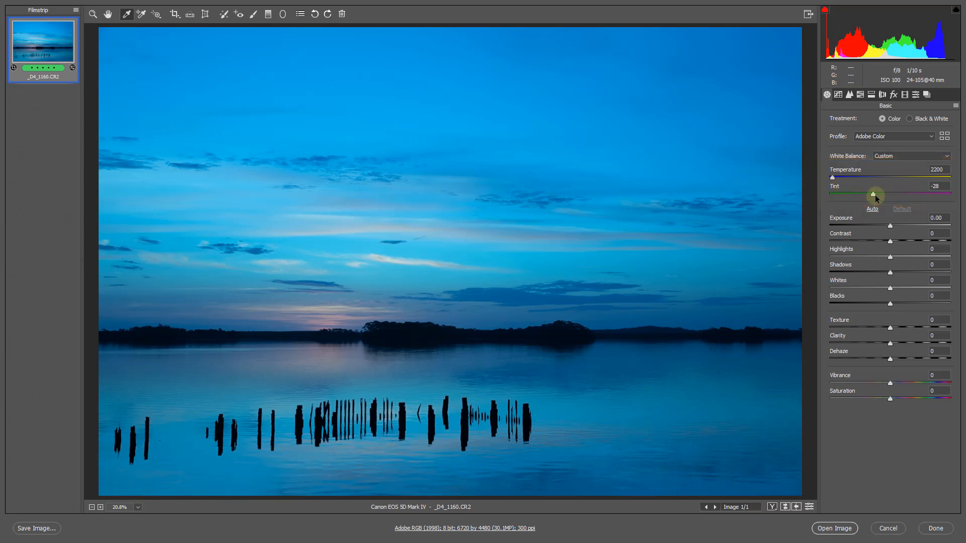
pyautogui.doubleClick(833, 178)
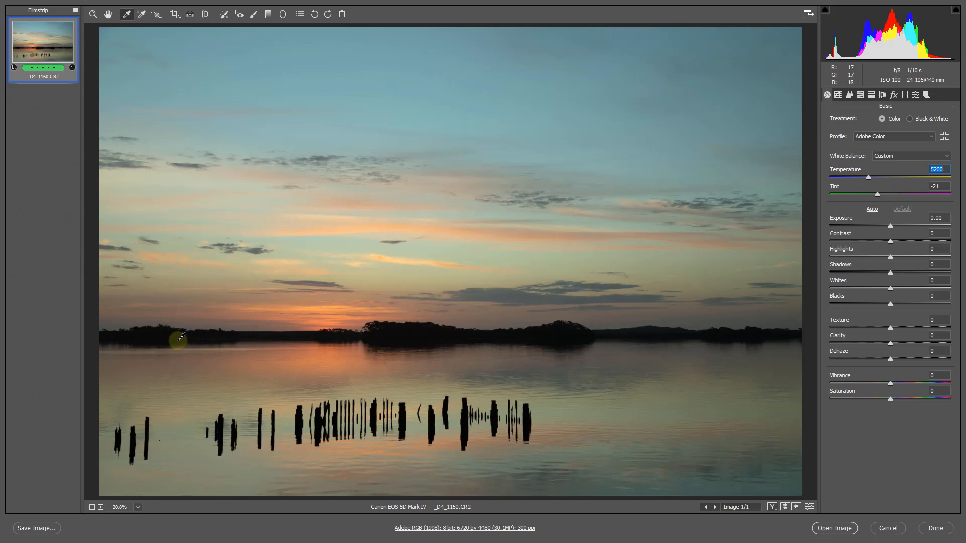
# Try white balance samples on the treeline, water and clouds, and set it to Temperature 7900, Tint +30 by sampling the uppermost sky
pyautogui.click(213, 334)
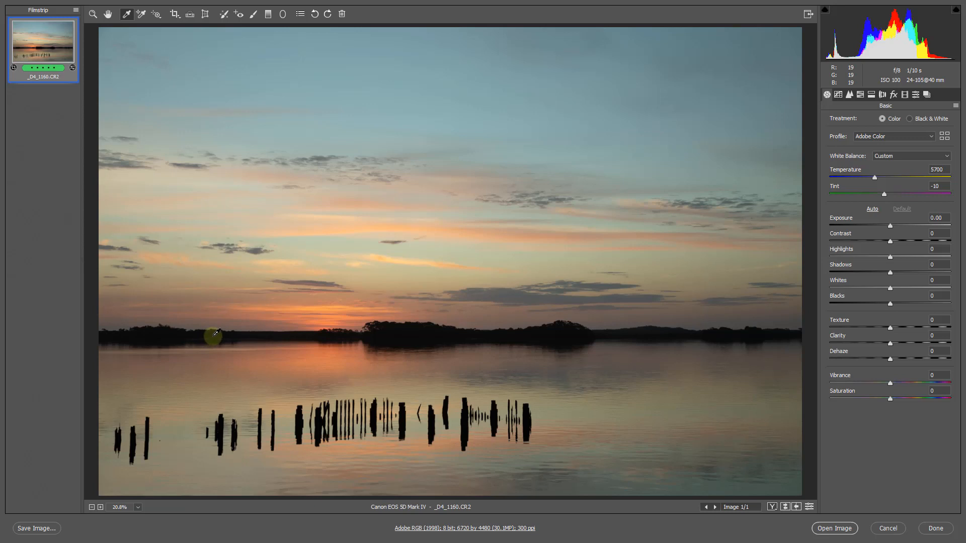
pyautogui.click(573, 402)
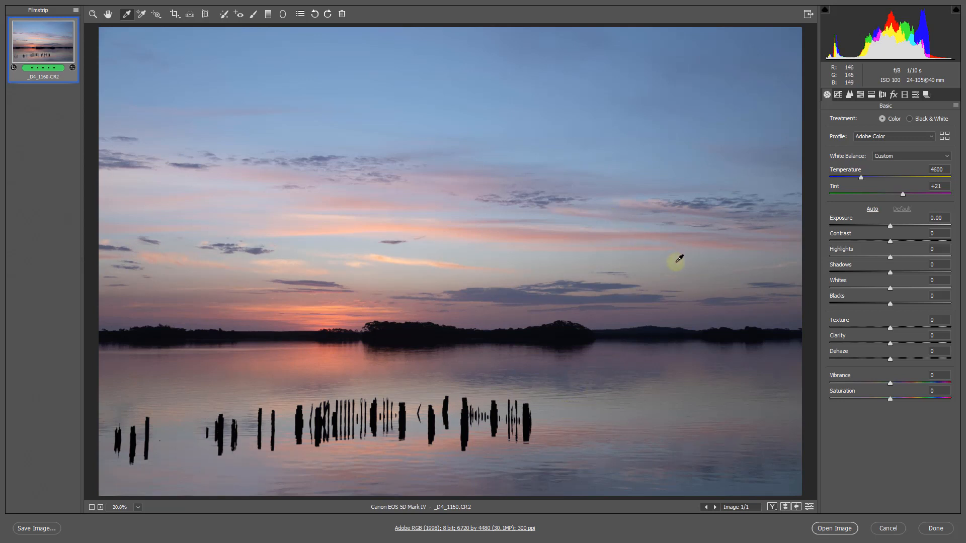
pyautogui.click(700, 254)
pyautogui.click(705, 252)
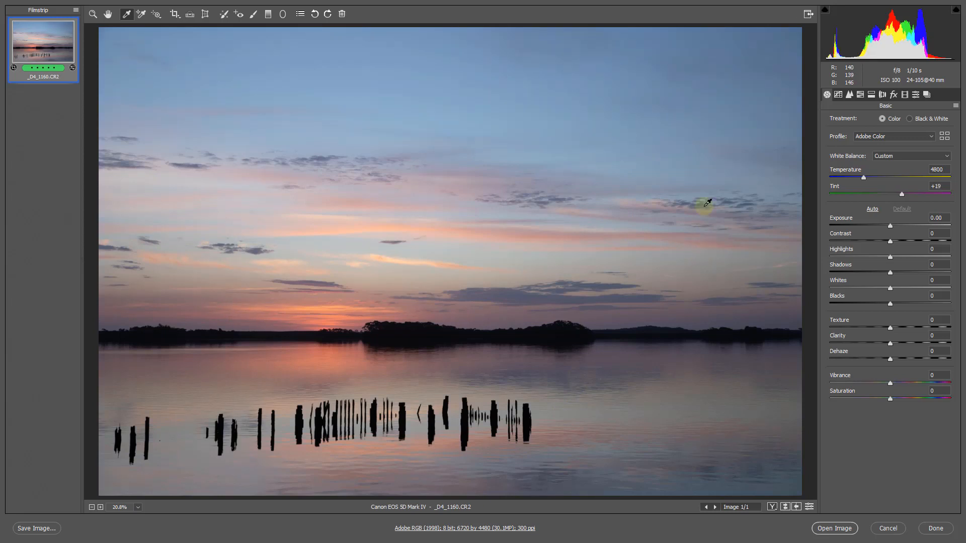
pyautogui.click(701, 45)
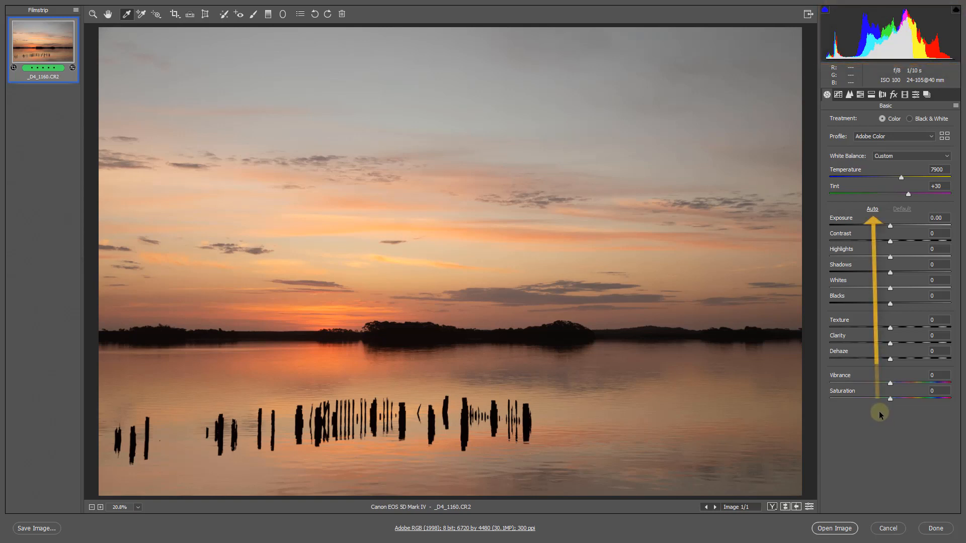
# Apply the automatic tonal adjustments, and set Clarity to +50 and Vibrance to +31
pyautogui.click(873, 210)
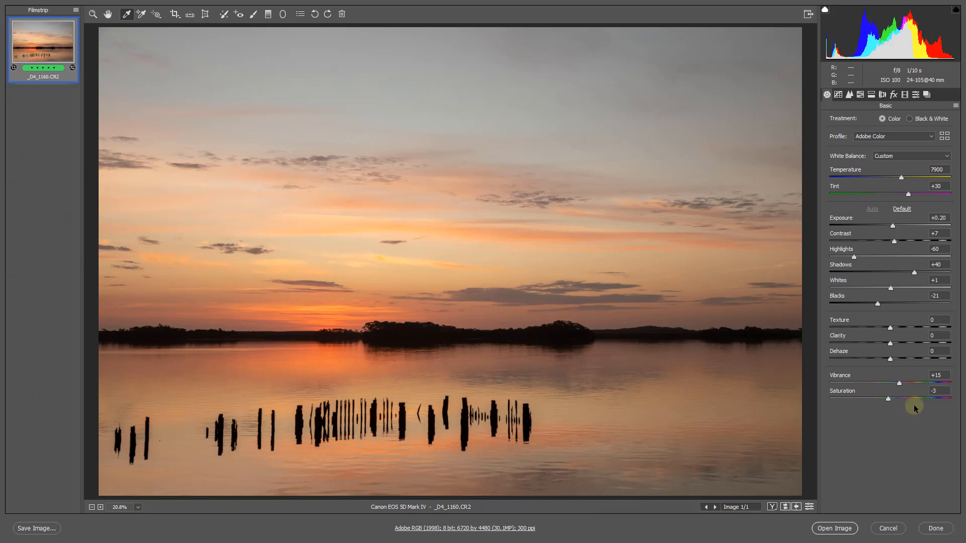
pyautogui.click(919, 343)
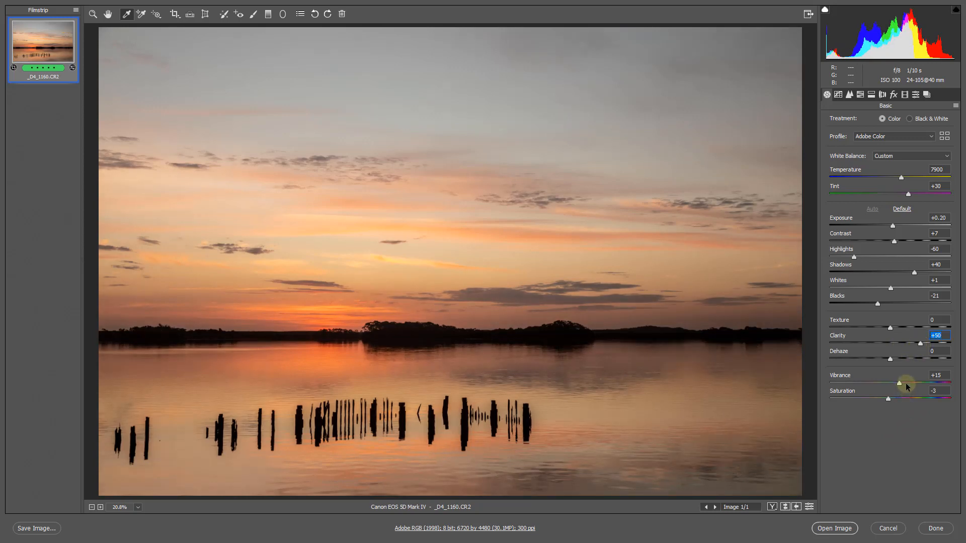
pyautogui.moveTo(907, 383); pyautogui.dragTo(909, 384)
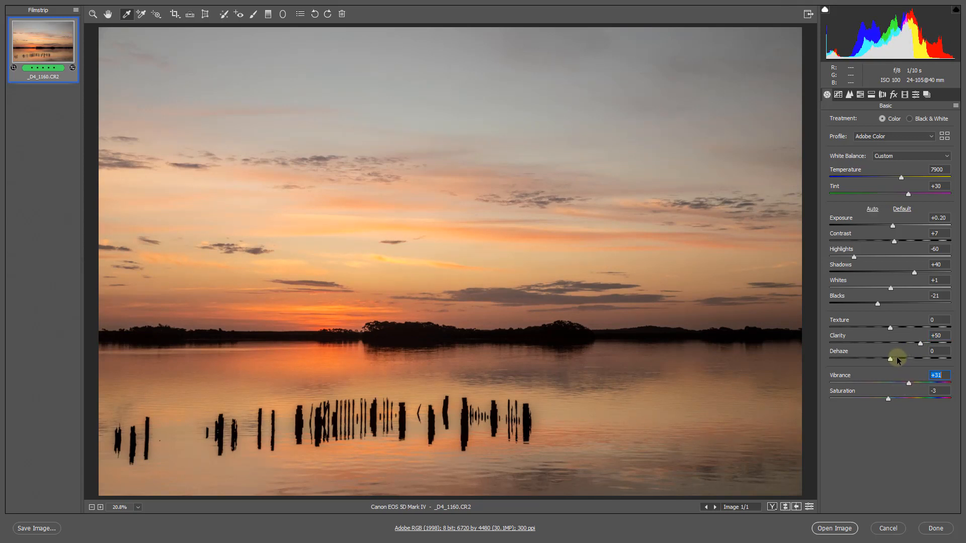
# Try Dehaze at +10 and reset it, and set Blacks to -44 and Exposure to +0.10
pyautogui.click(896, 359)
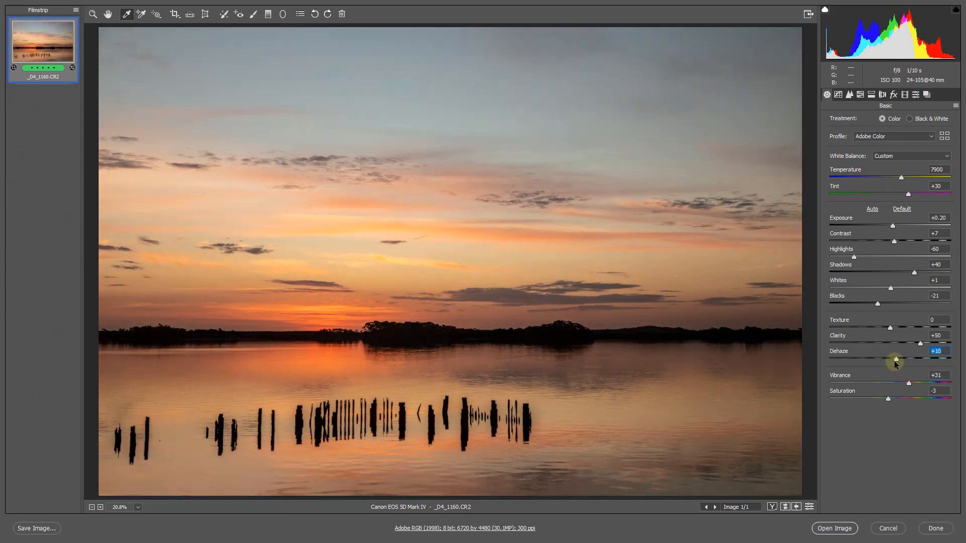
pyautogui.doubleClick(897, 359)
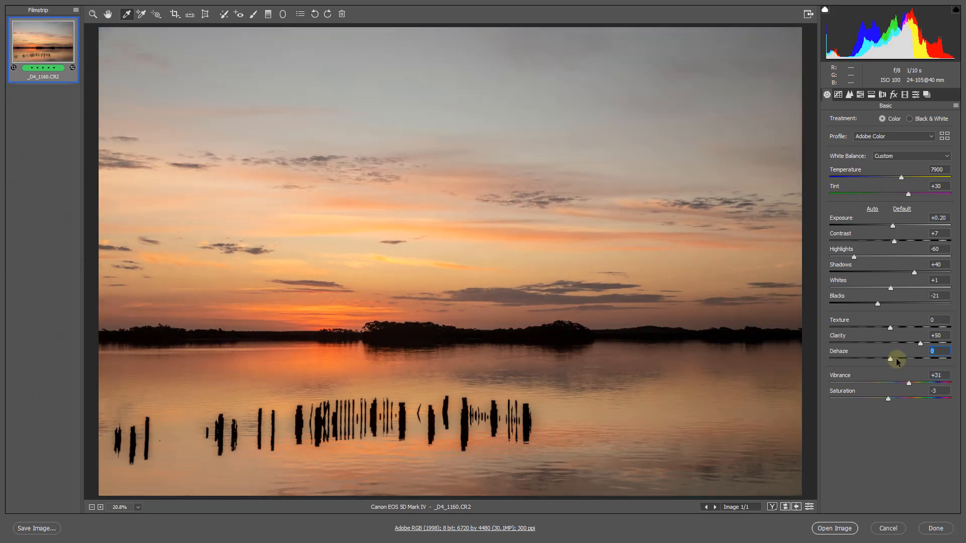
pyautogui.click(871, 305)
pyautogui.moveTo(872, 305); pyautogui.dragTo(862, 306)
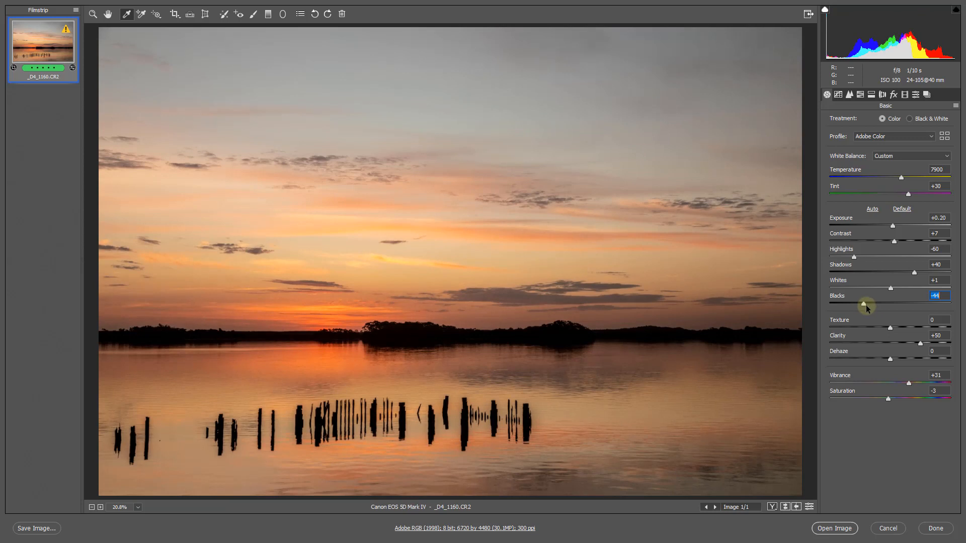
pyautogui.moveTo(893, 228); pyautogui.dragTo(892, 228)
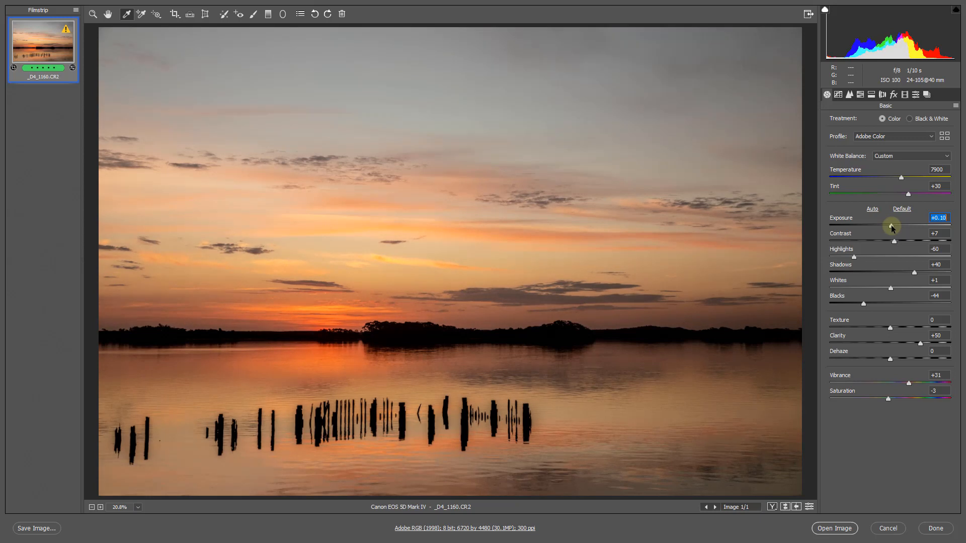
pyautogui.moveTo(893, 228); pyautogui.dragTo(892, 228)
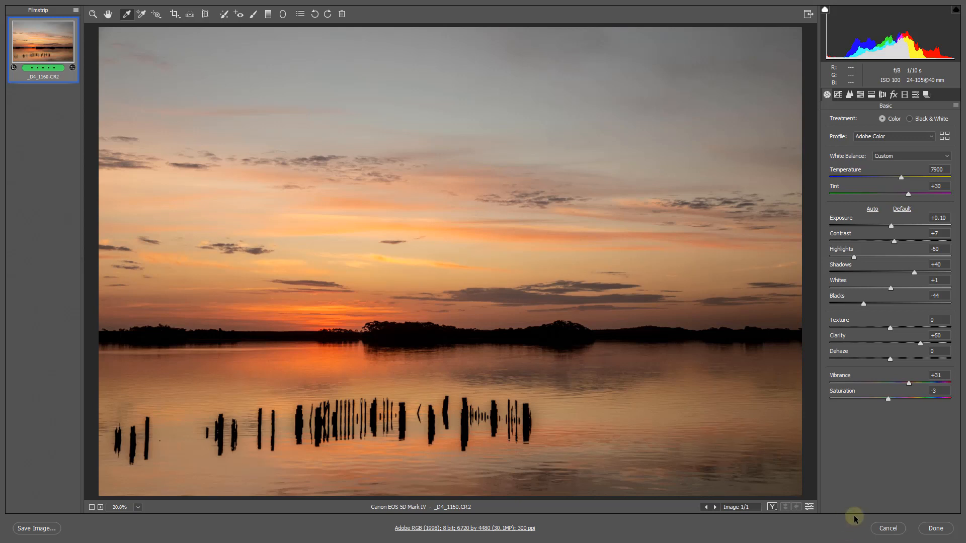
# Enable opening in Photoshop as Smart Objects in the workflow options
pyautogui.click(462, 530)
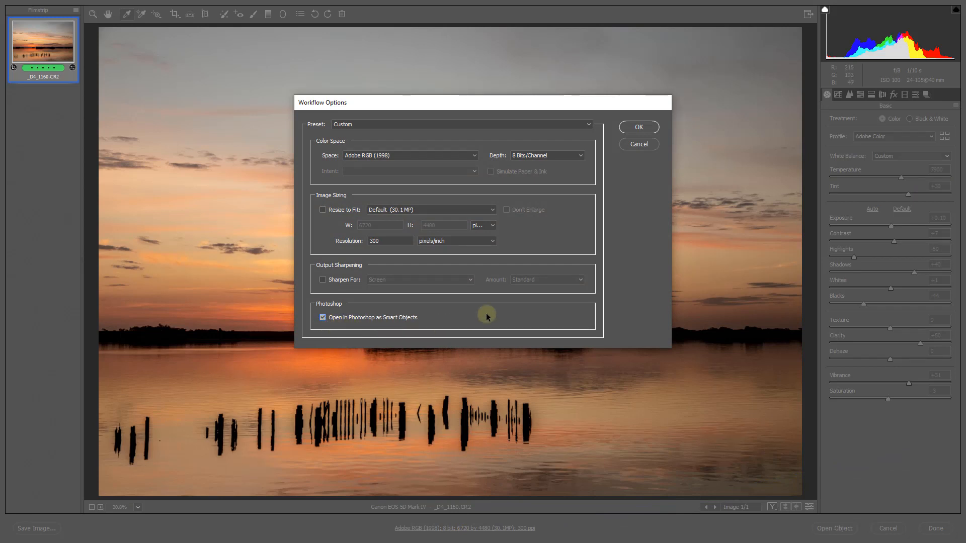
pyautogui.click(638, 127)
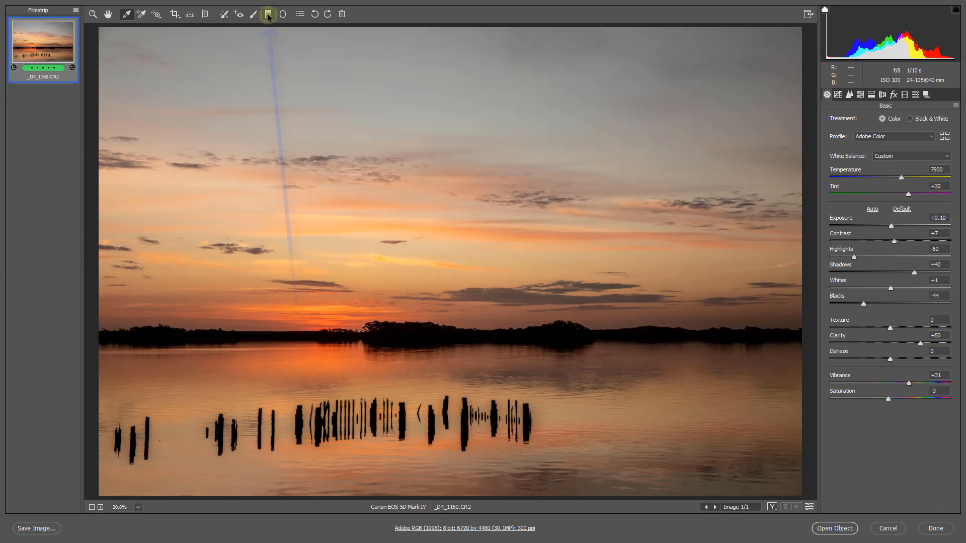
# Draw a vertical graduated filter from the upper sky down to the treeline, reset its local correction settings and hide its overlay
pyautogui.click(268, 14)
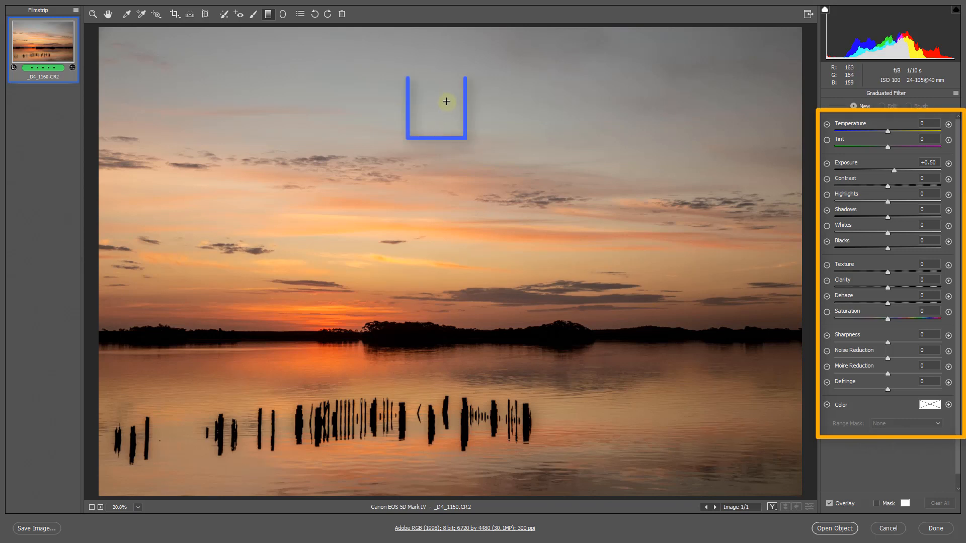
pyautogui.moveTo(440, 106); pyautogui.dragTo(440, 328)
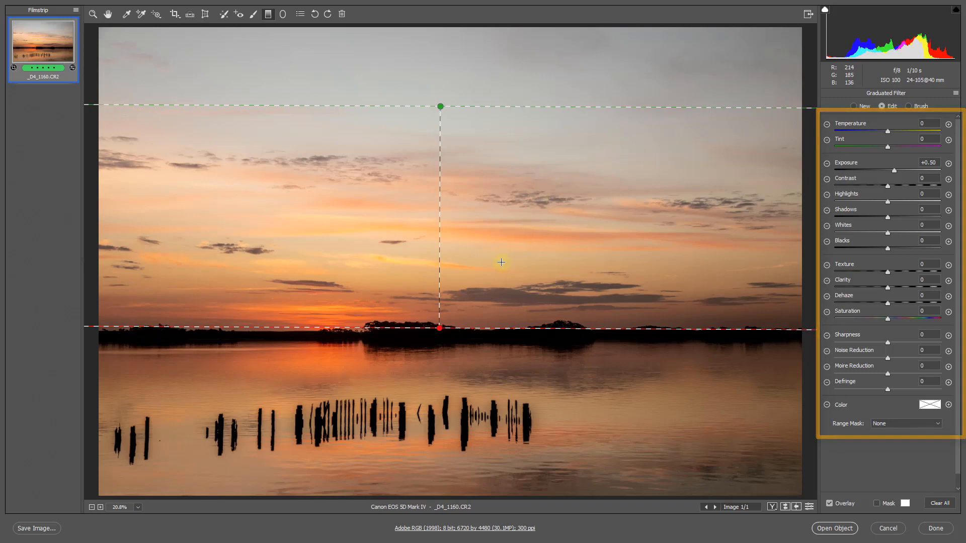
pyautogui.rightClick(508, 238)
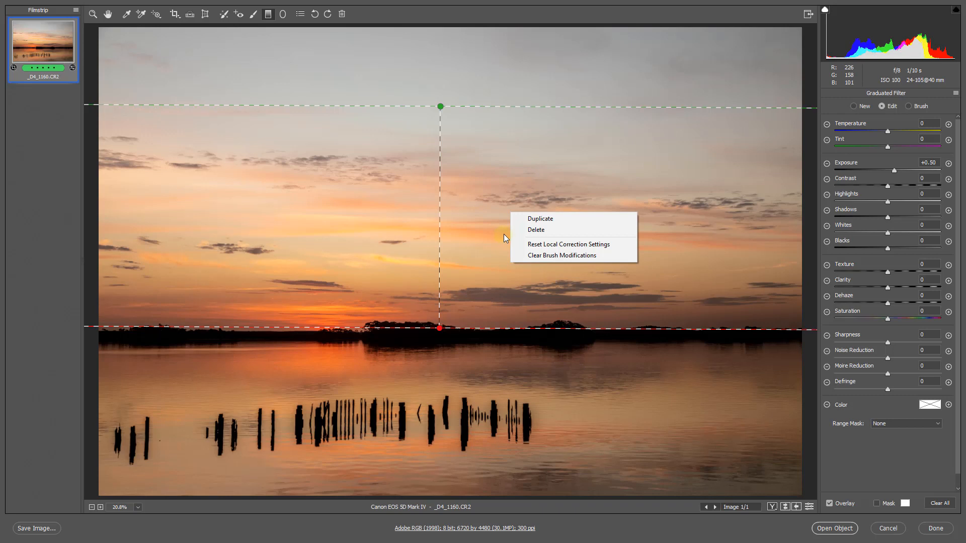
pyautogui.click(533, 246)
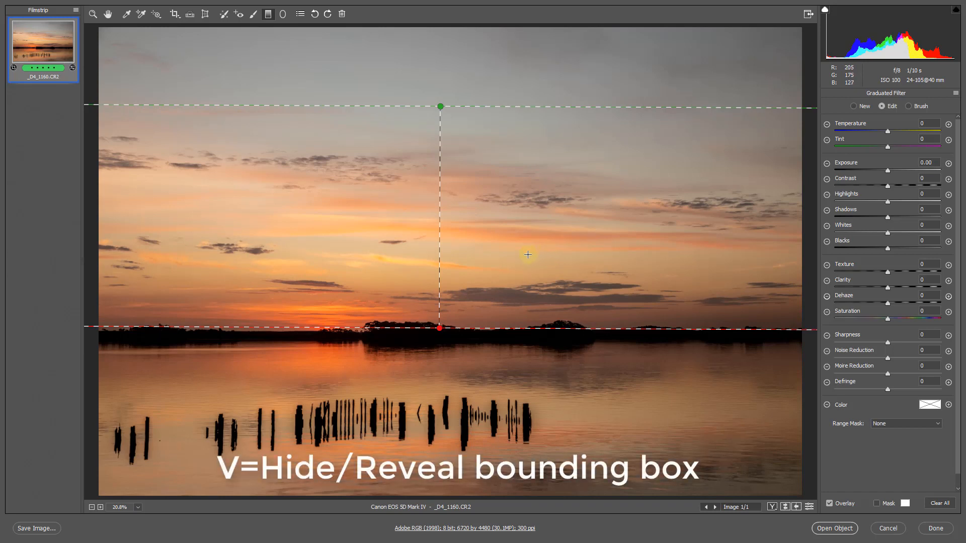
pyautogui.press('v')
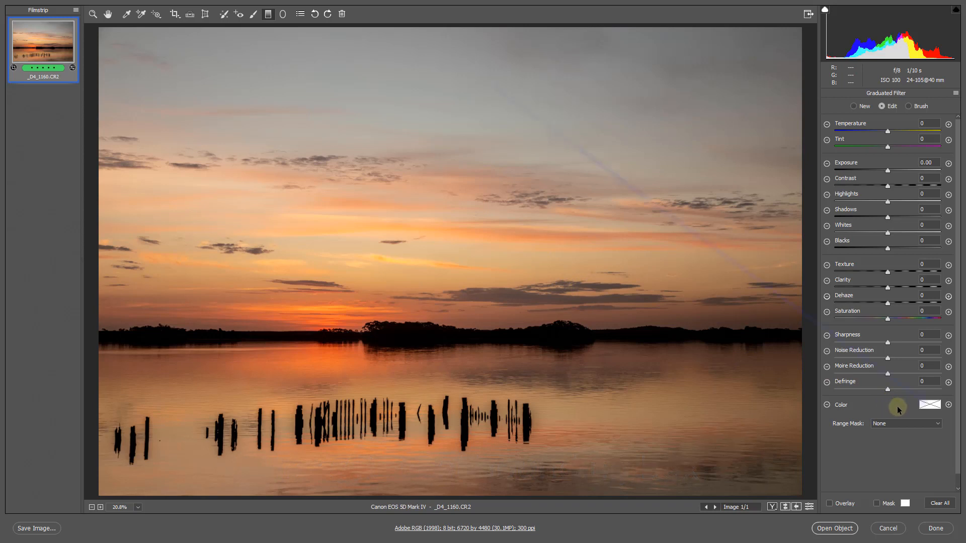
# Tint the graduated filter orange with hue 15 and saturation 100, and set its Exposure to -0.55
pyautogui.click(930, 405)
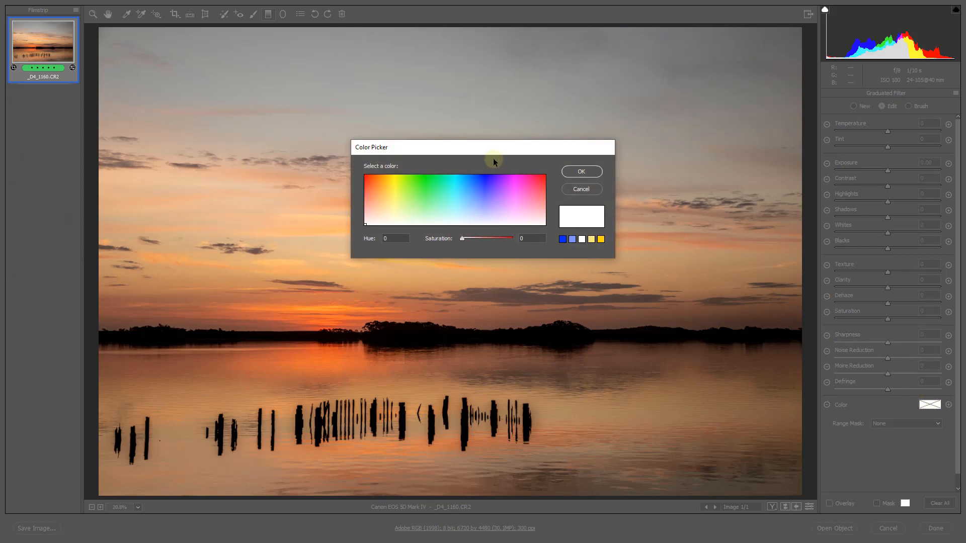
pyautogui.moveTo(500, 150); pyautogui.dragTo(525, 309)
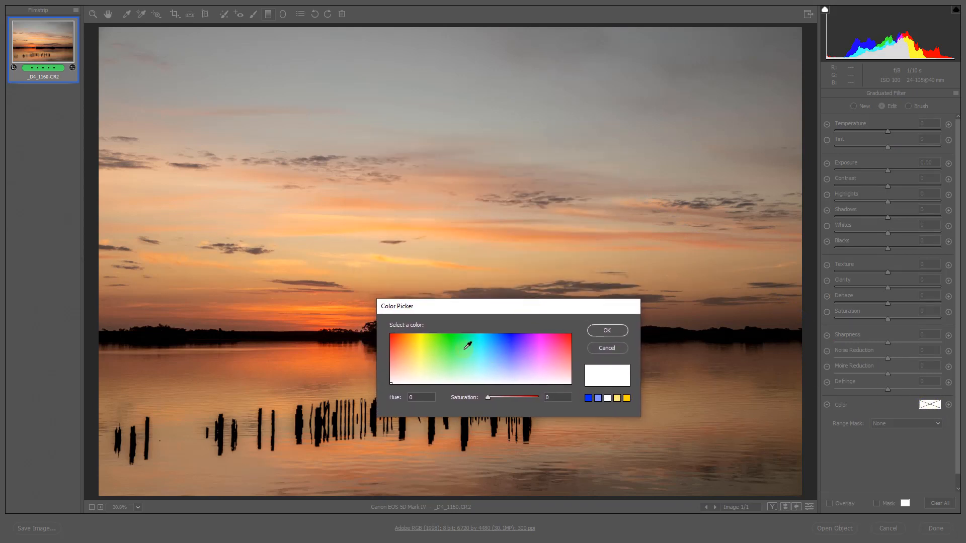
pyautogui.click(395, 334)
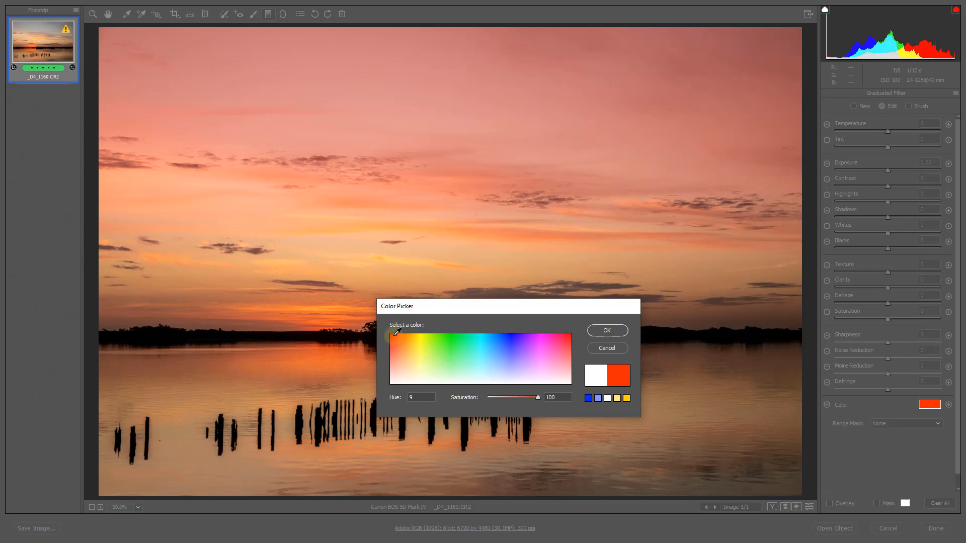
pyautogui.moveTo(398, 332)
pyautogui.mouseDown()
pyautogui.moveTo(584, 330)
pyautogui.moveTo(401, 321)
pyautogui.mouseUp()
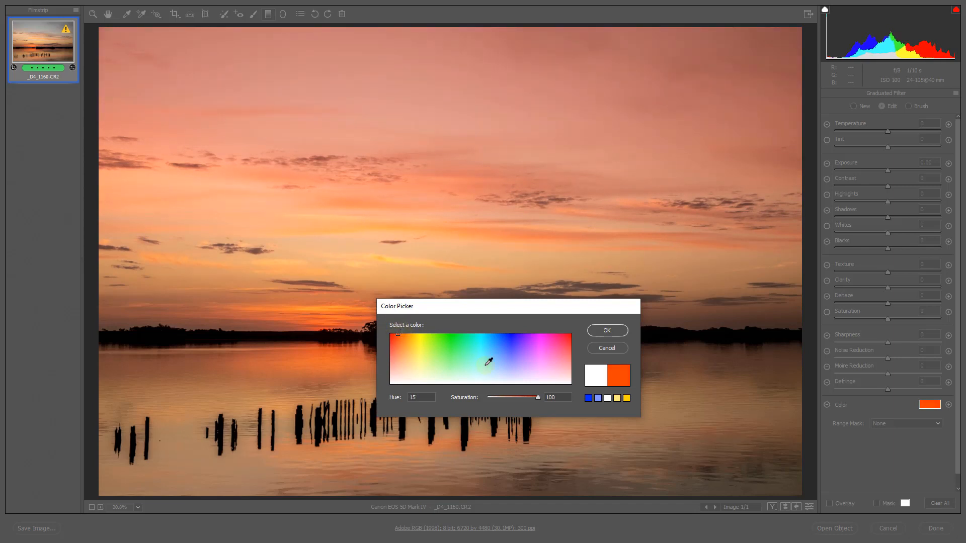
pyautogui.click(509, 398)
pyautogui.moveTo(510, 397); pyautogui.dragTo(540, 397)
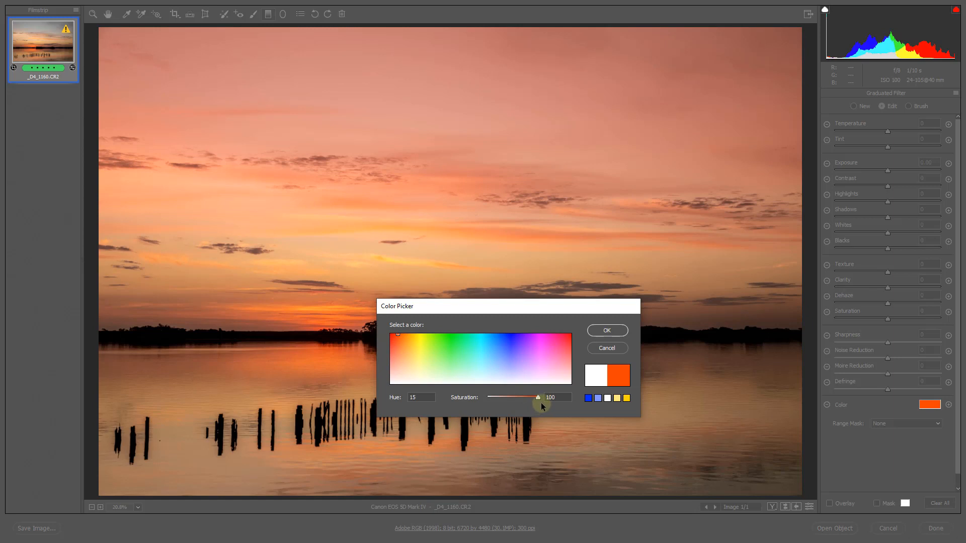
pyautogui.click(607, 331)
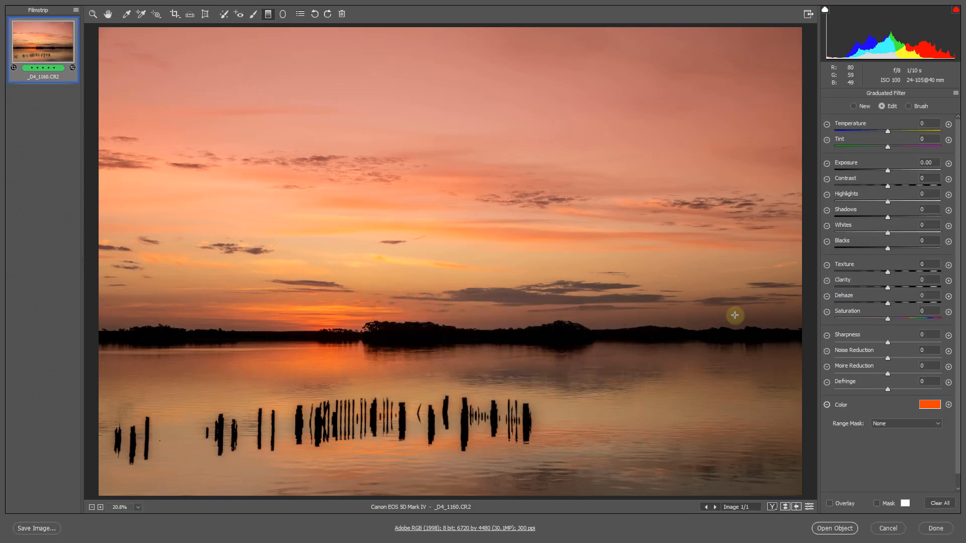
pyautogui.click(888, 172)
pyautogui.moveTo(888, 172); pyautogui.dragTo(882, 173)
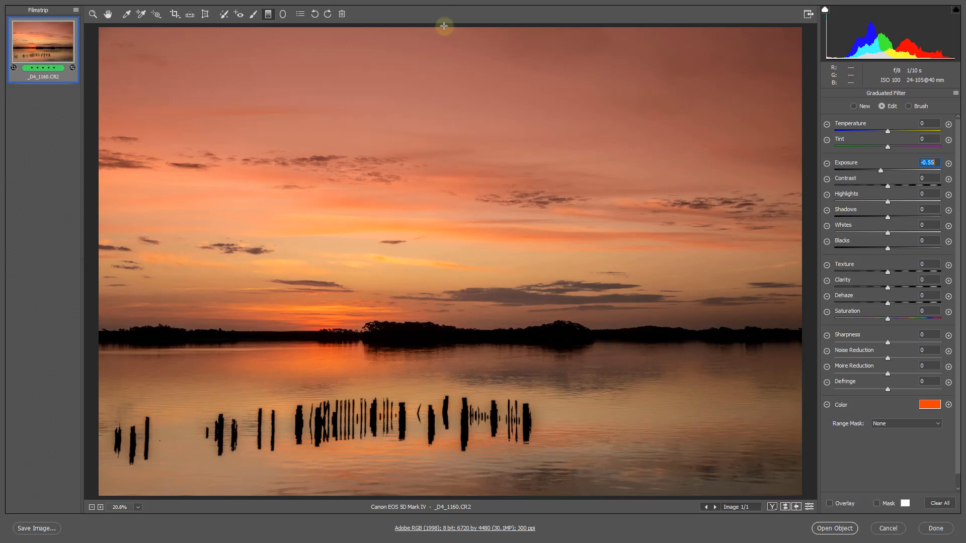
# Draw a second graduated filter from the photo's top edge into the upper sky, show the overlay and rotate the filter nearly level
pyautogui.moveTo(444, 25); pyautogui.dragTo(435, 164)
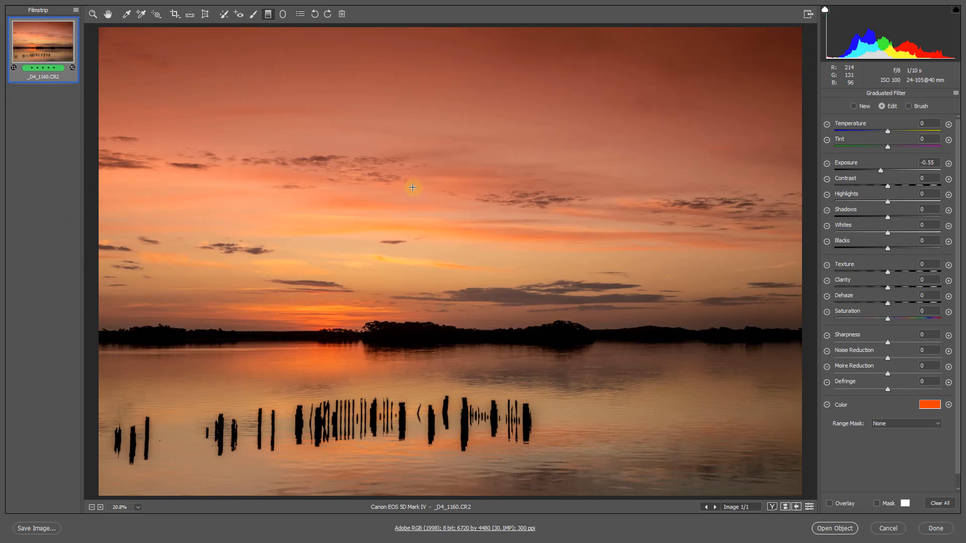
pyautogui.press('v')
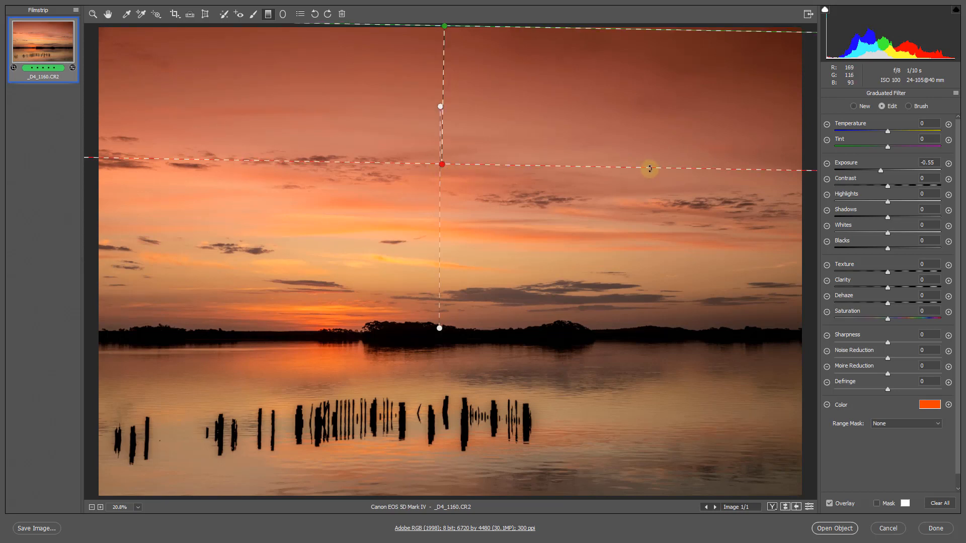
pyautogui.moveTo(649, 168)
pyautogui.mouseDown()
pyautogui.moveTo(670, 157)
pyautogui.moveTo(649, 183)
pyautogui.moveTo(666, 161)
pyautogui.mouseUp()
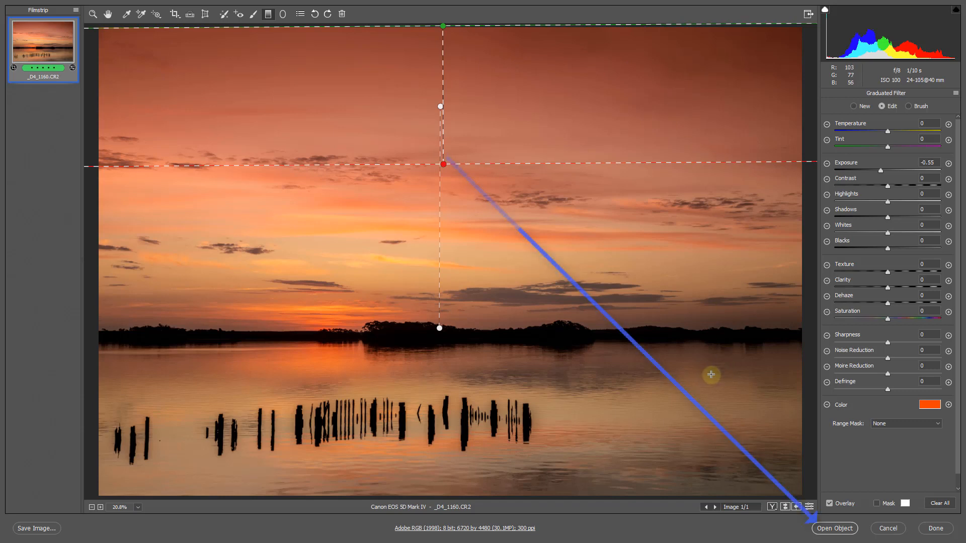
# Open the processed photo in Photoshop as a Smart Object
pyautogui.click(827, 529)
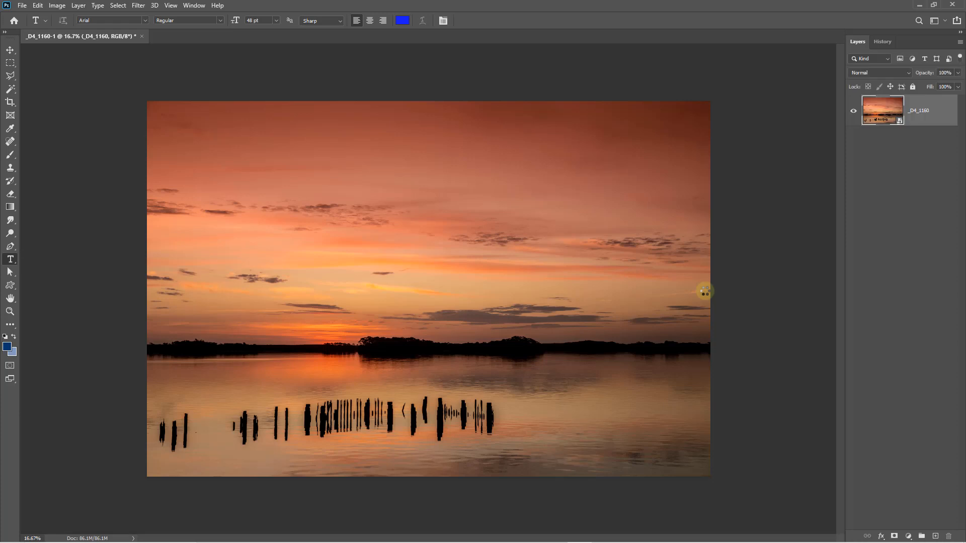
# Duplicate the _D4_1160 layer with New Smart Object via Copy so the copy can be processed independently
pyautogui.hotkey('ctrl', 'o')
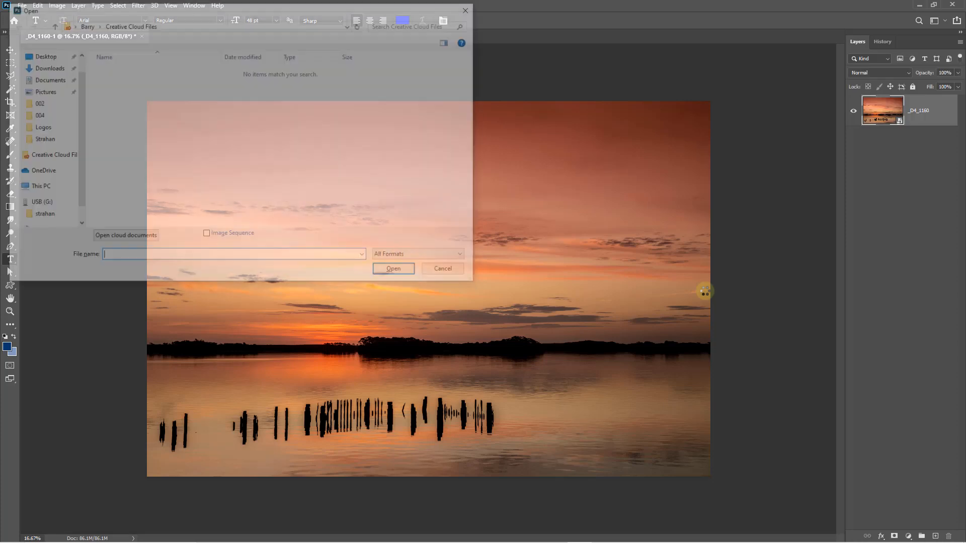
pyautogui.click(452, 272)
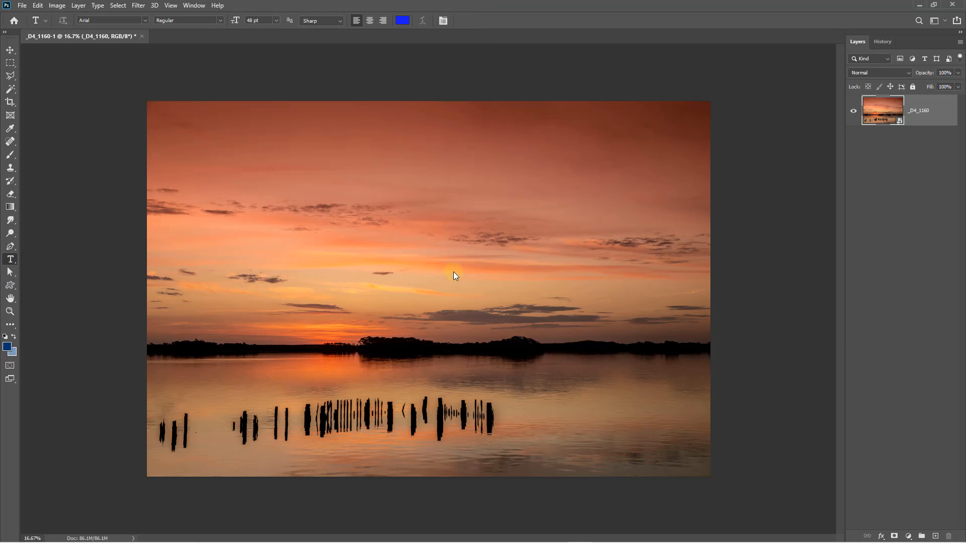
pyautogui.hotkey('ctrl', '0')
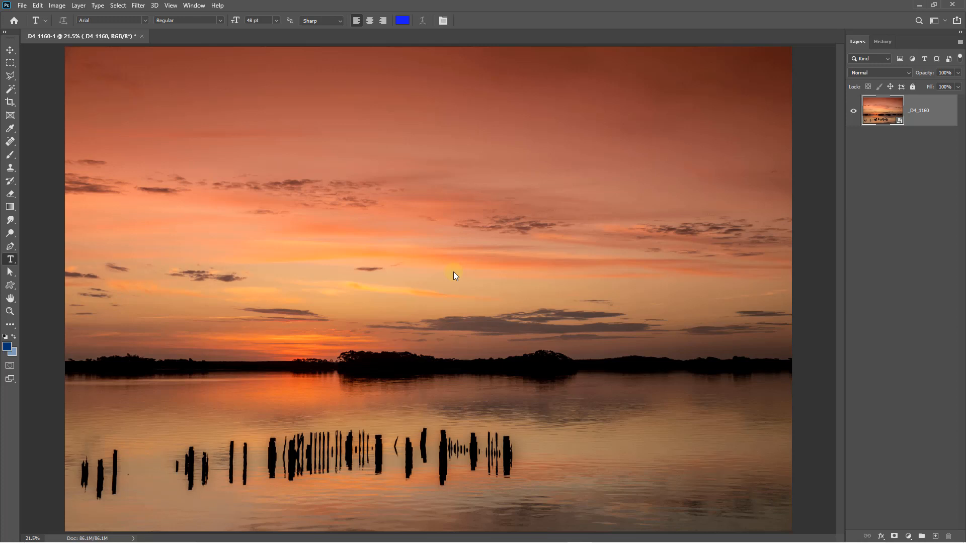
pyautogui.press('v')
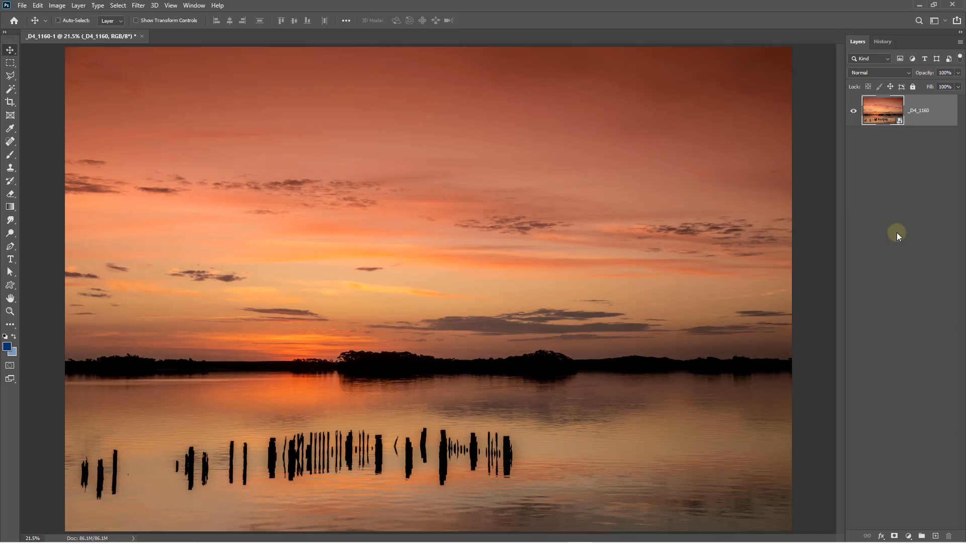
pyautogui.rightClick(938, 110)
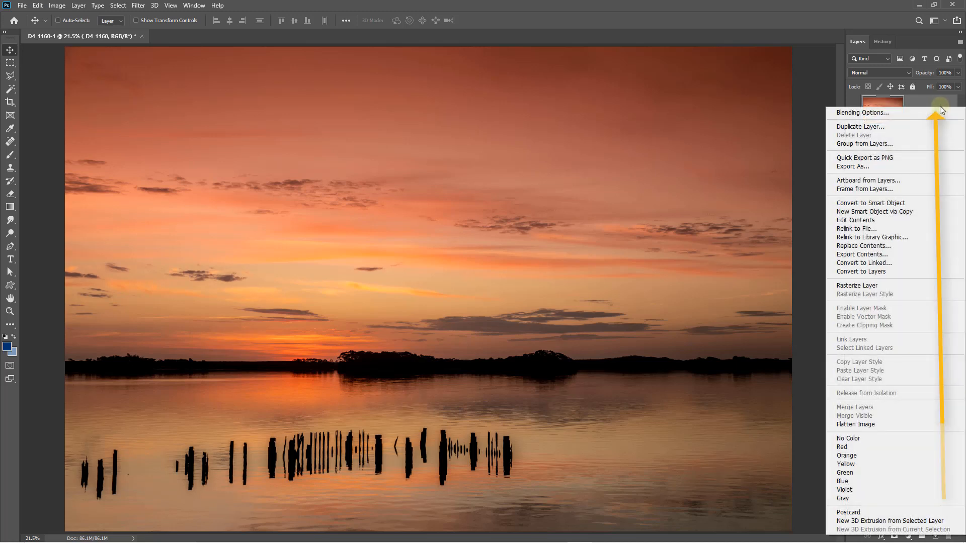
pyautogui.click(871, 211)
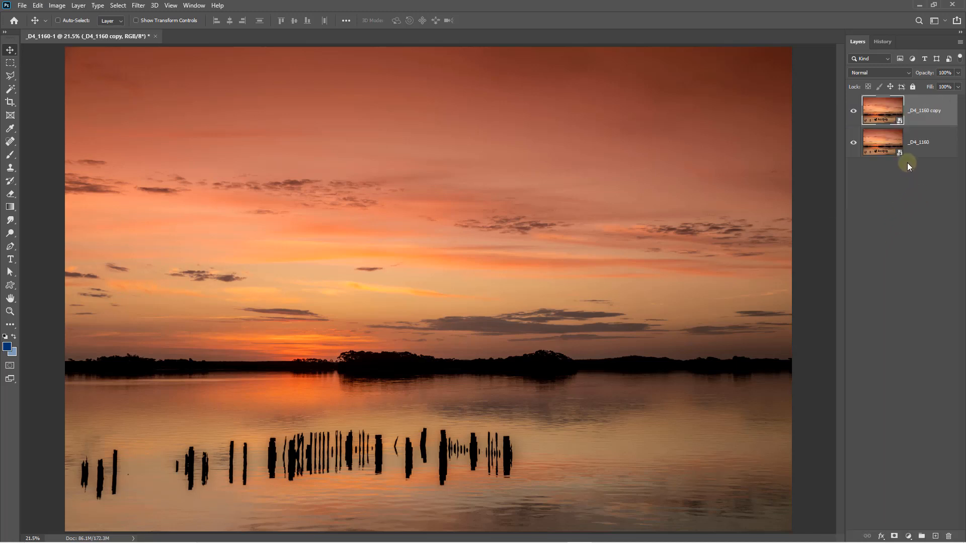
# Edit the lower _D4_1160 Smart Object in Camera Raw with Whites +50, Exposure +0.50 and Vibrance +20, and apply the changes
pyautogui.click(882, 150)
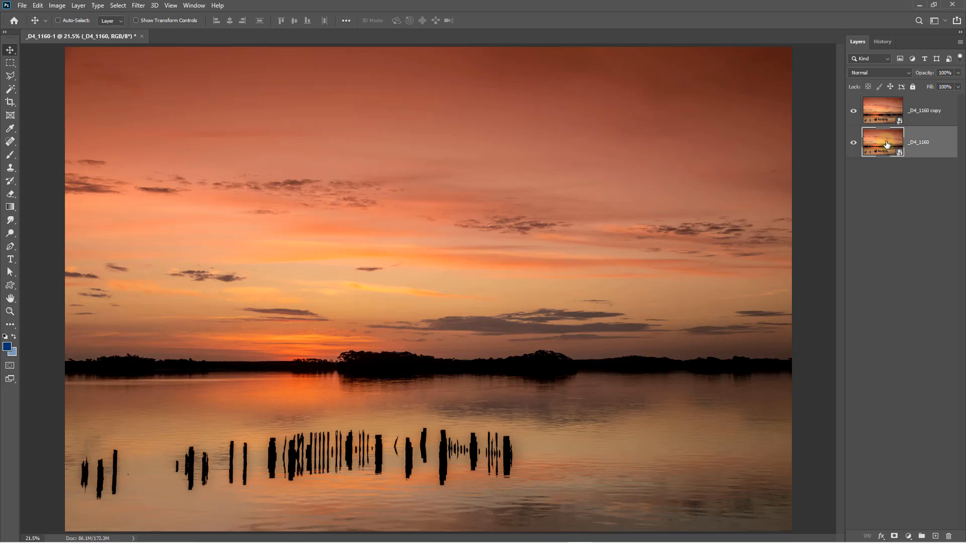
pyautogui.doubleClick(884, 140)
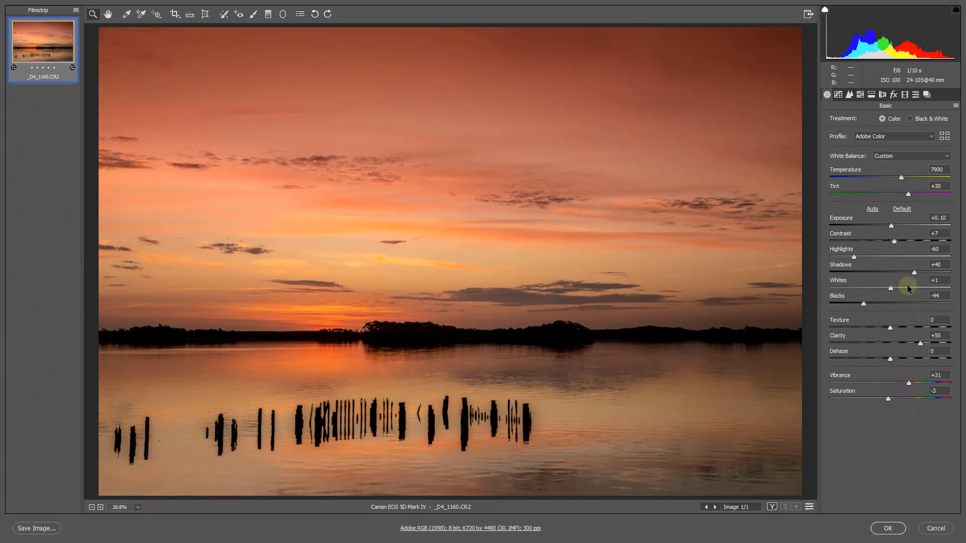
pyautogui.moveTo(907, 287); pyautogui.dragTo(919, 288)
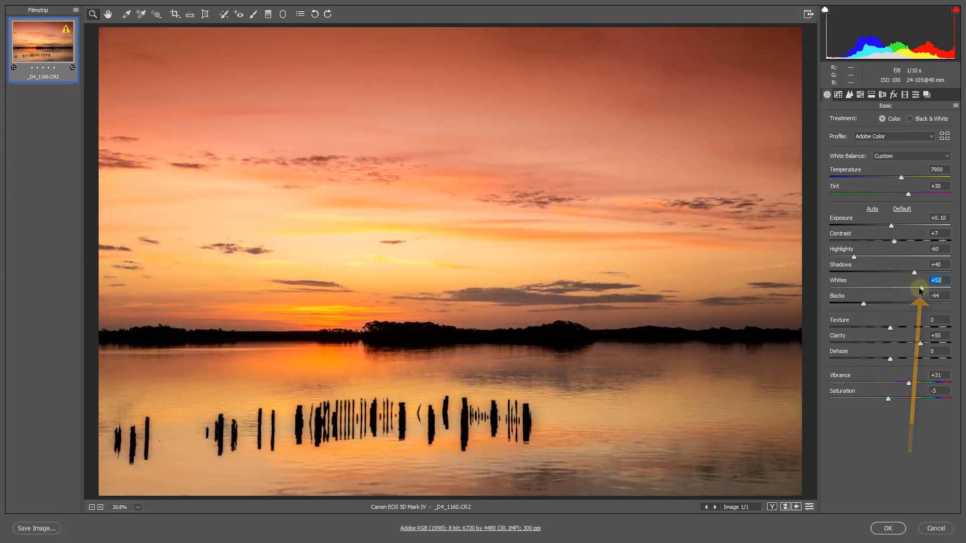
pyautogui.moveTo(890, 229); pyautogui.dragTo(894, 230)
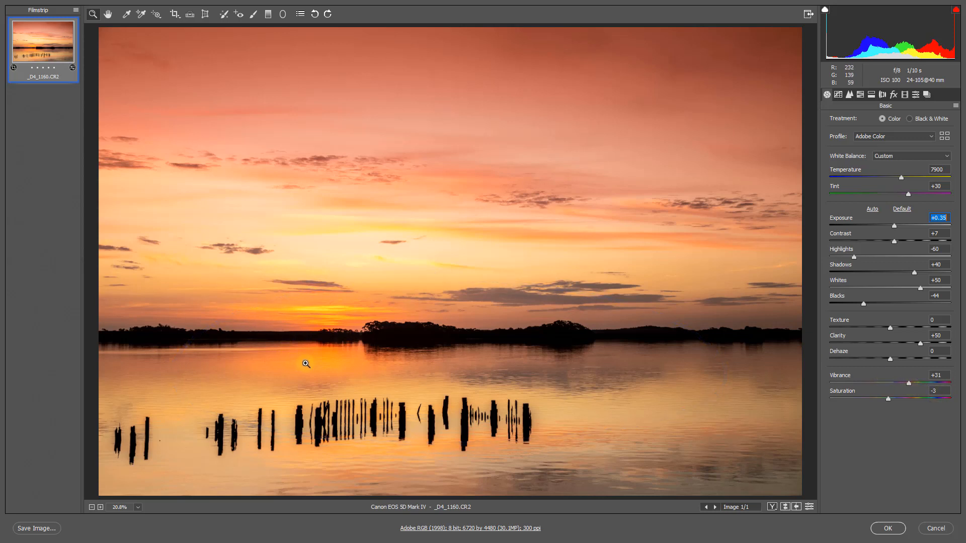
pyautogui.click(908, 383)
pyautogui.moveTo(901, 382); pyautogui.dragTo(901, 384)
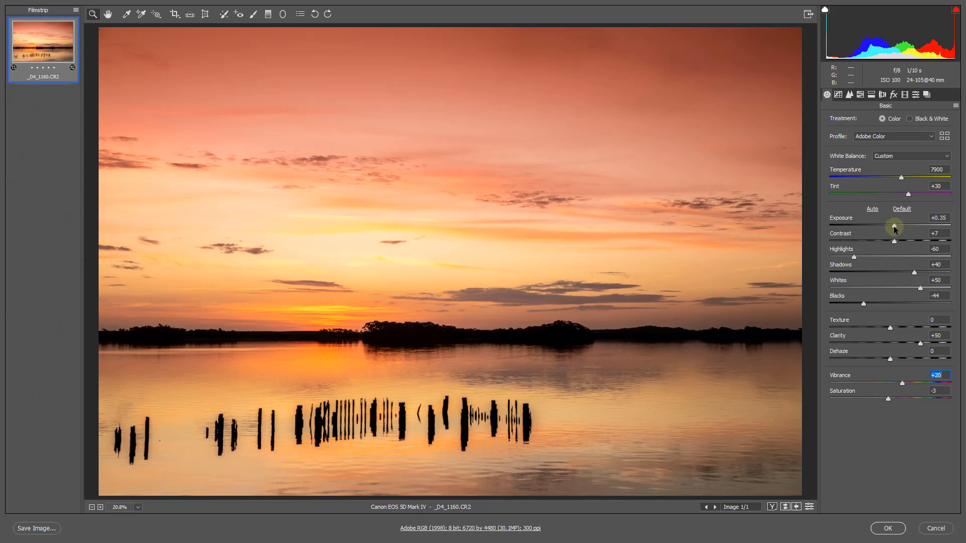
pyautogui.moveTo(894, 225); pyautogui.dragTo(896, 226)
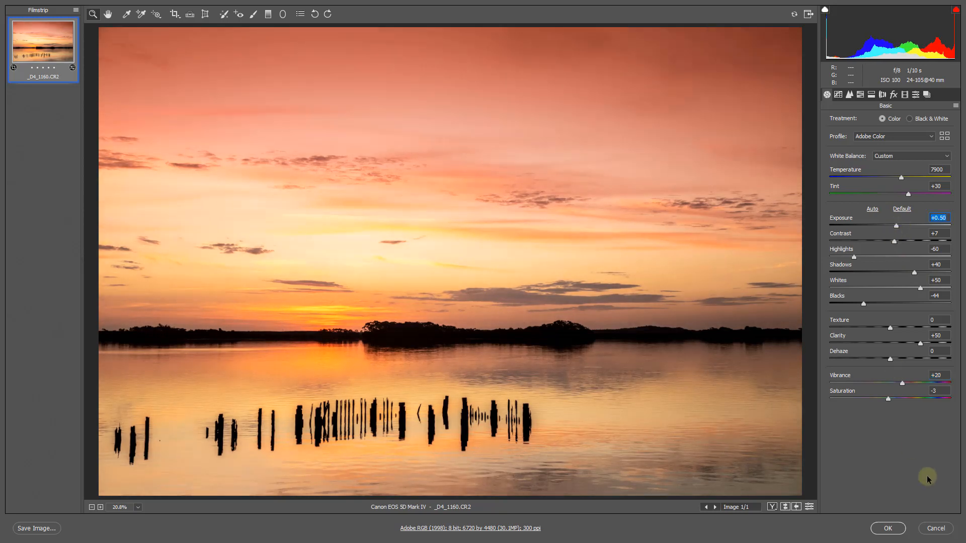
pyautogui.click(888, 528)
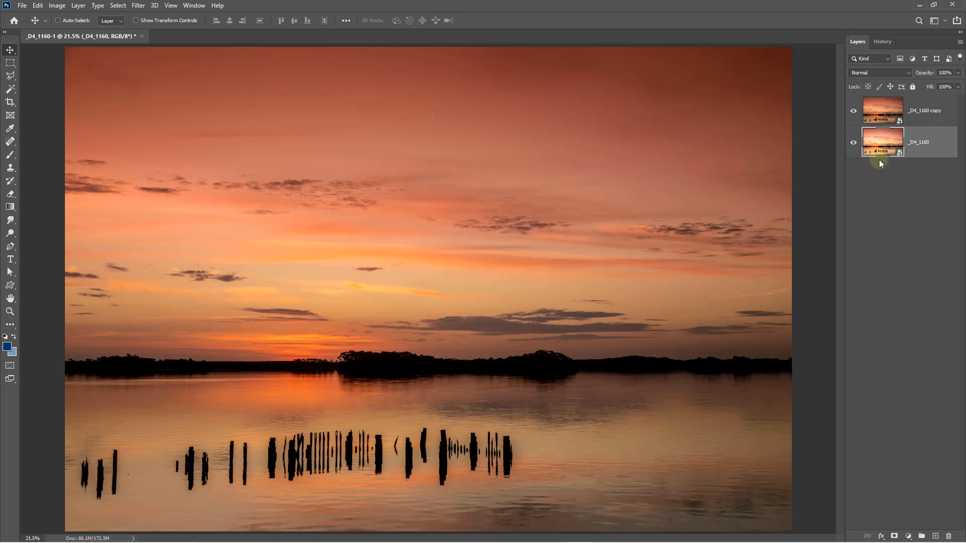
# Toggle the visibility of the _D4_1160 copy layer to compare it with the layer beneath
pyautogui.click(853, 111)
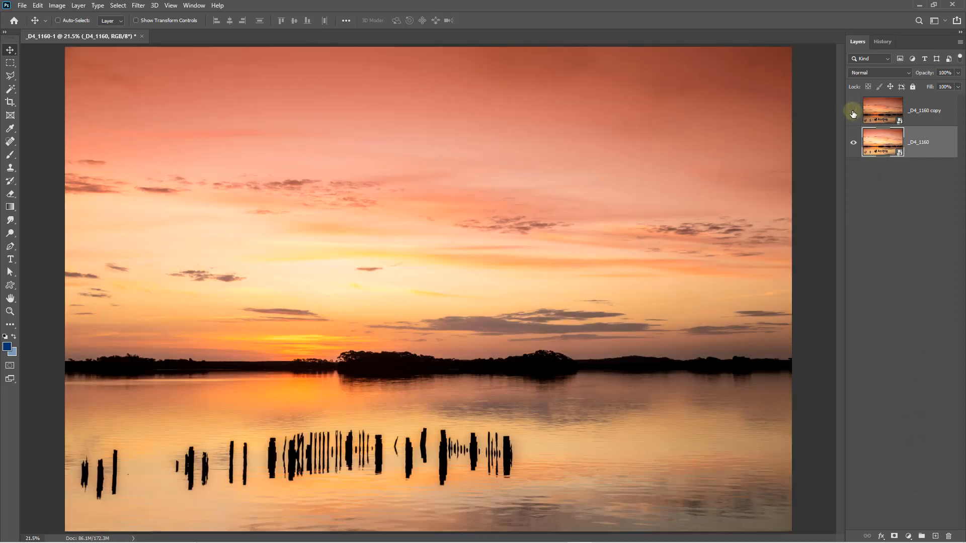
pyautogui.click(852, 112)
pyautogui.click(852, 115)
pyautogui.click(854, 115)
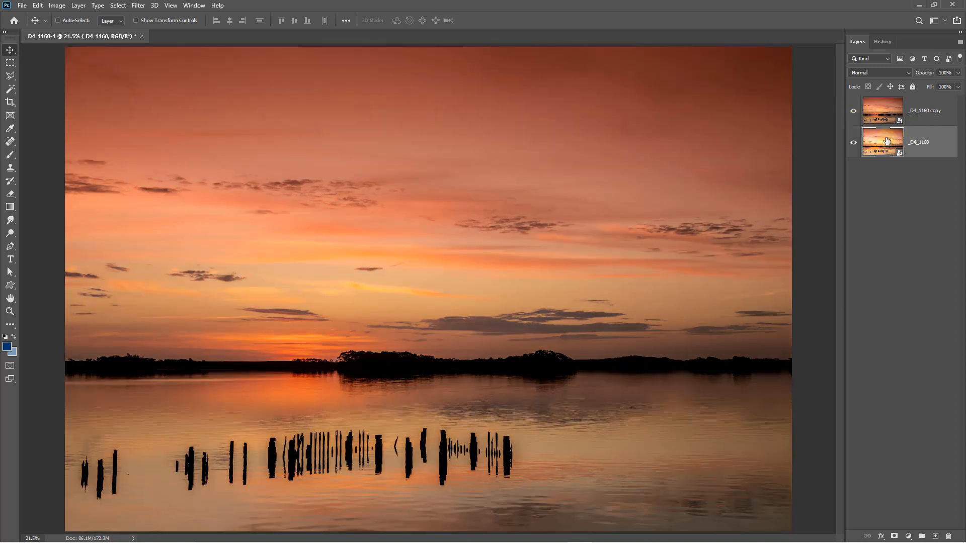
# Add a layer mask to the _D4_1160 copy, paint black over the water around the posts with an 800 px brush, and make white the foreground colour
pyautogui.click(924, 113)
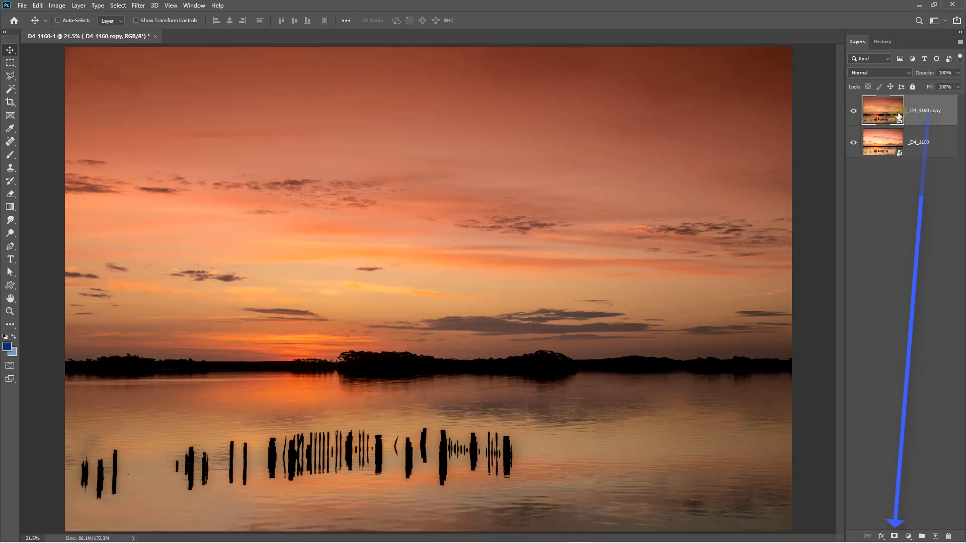
pyautogui.click(893, 536)
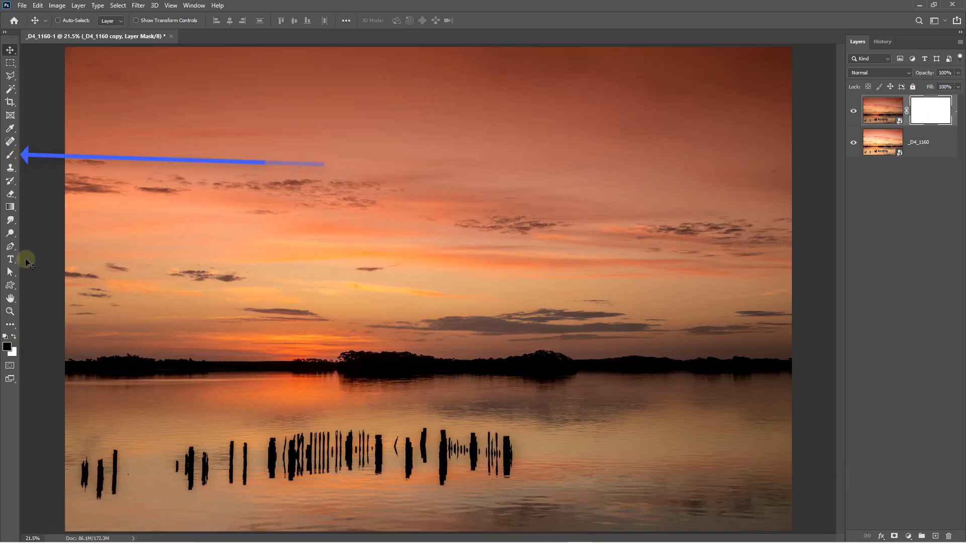
pyautogui.press('b')
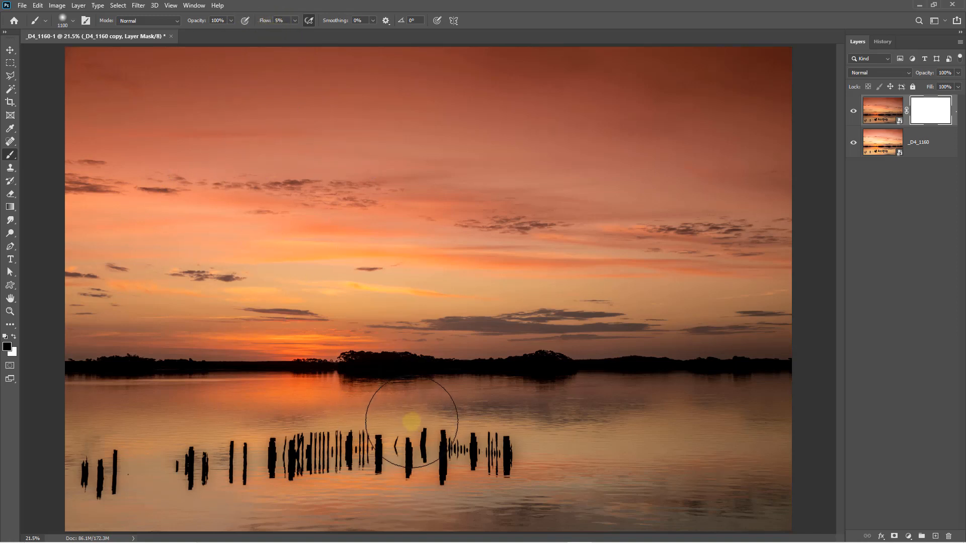
pyautogui.press('[')
pyautogui.press('[')
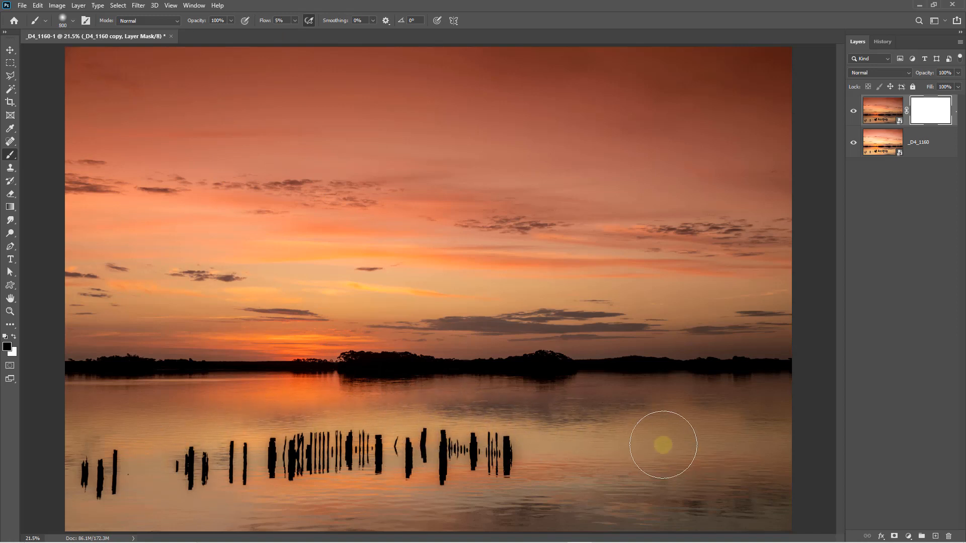
pyautogui.press('[')
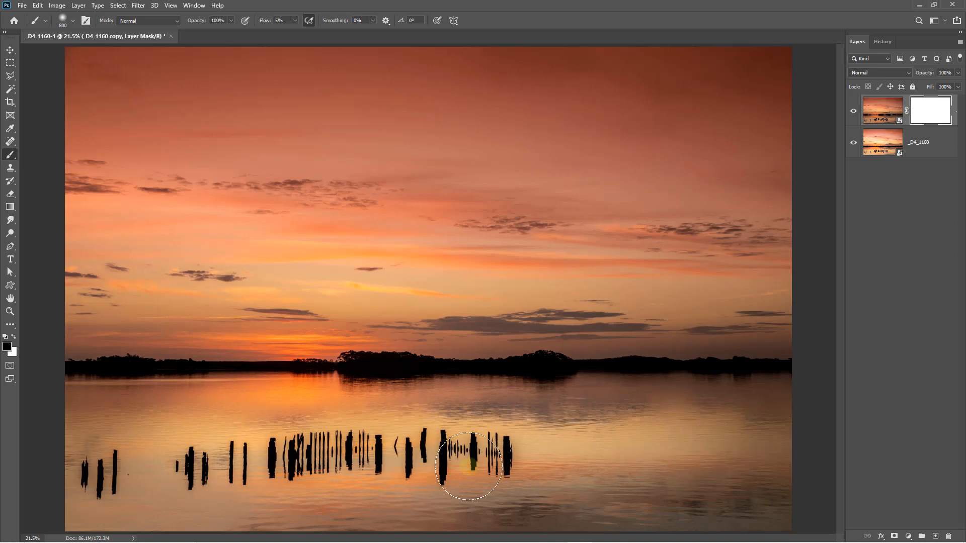
pyautogui.moveTo(234, 445)
pyautogui.mouseDown()
pyautogui.moveTo(668, 431)
pyautogui.moveTo(679, 448)
pyautogui.moveTo(699, 435)
pyautogui.mouseUp()
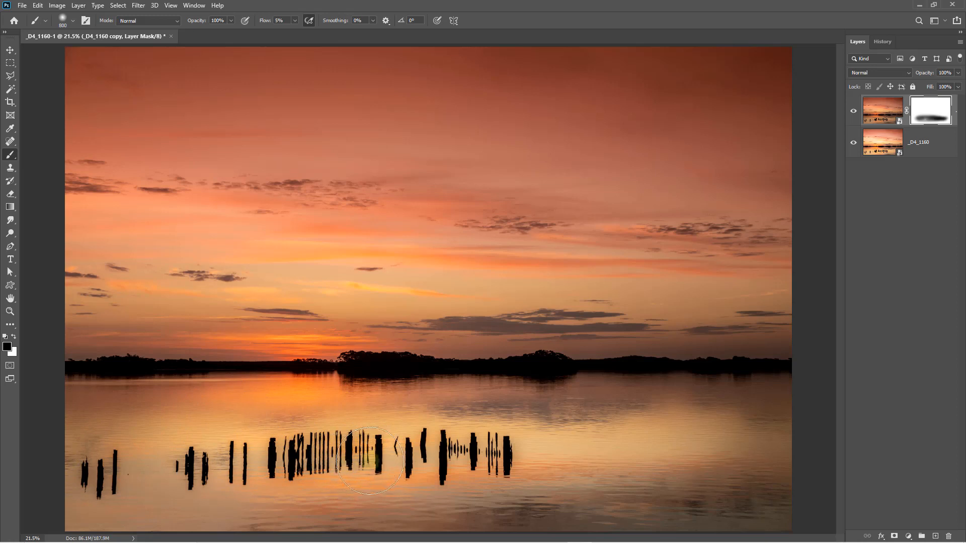
pyautogui.click(13, 336)
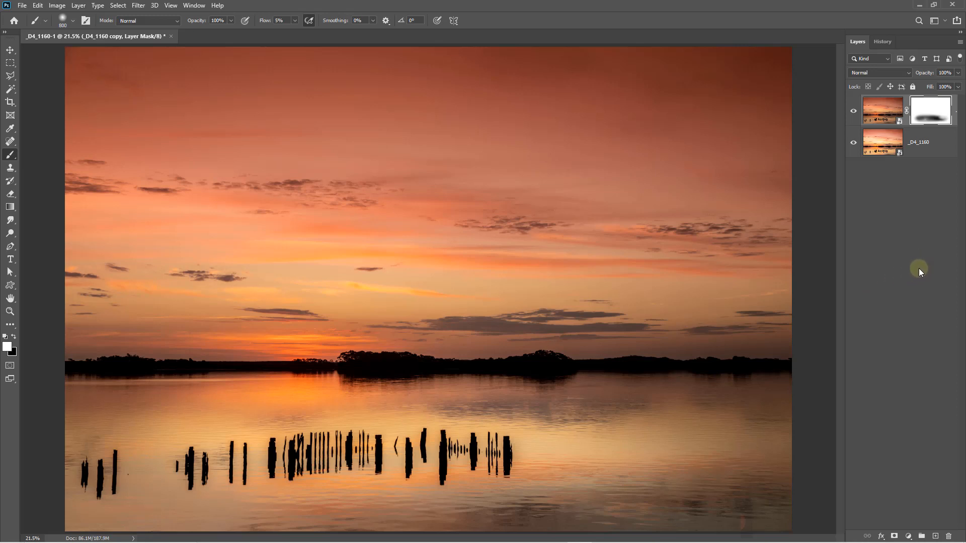
# Open the upper Smart Object in Camera Raw, add a radial filter spanning the whole photo, reset its local corrections and hide its overlay
pyautogui.click(881, 109)
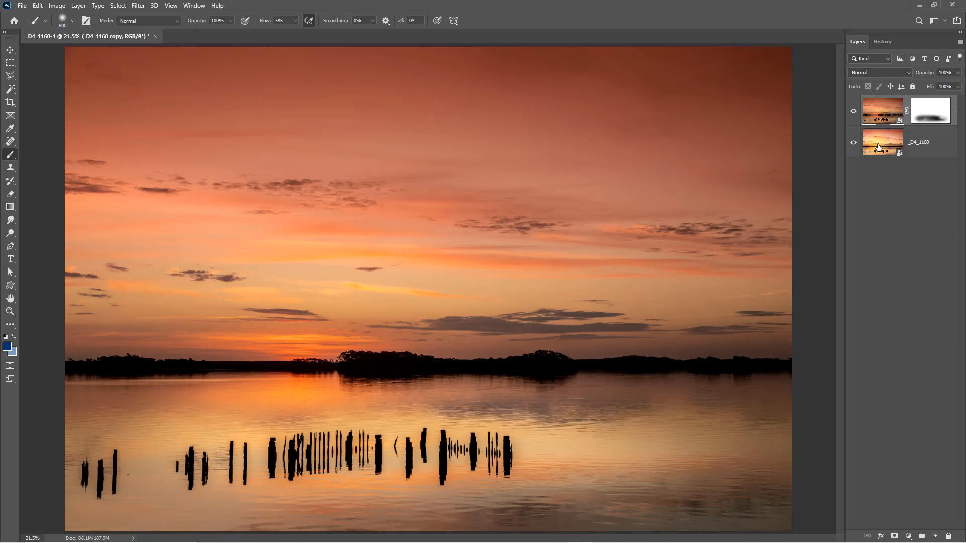
pyautogui.doubleClick(882, 110)
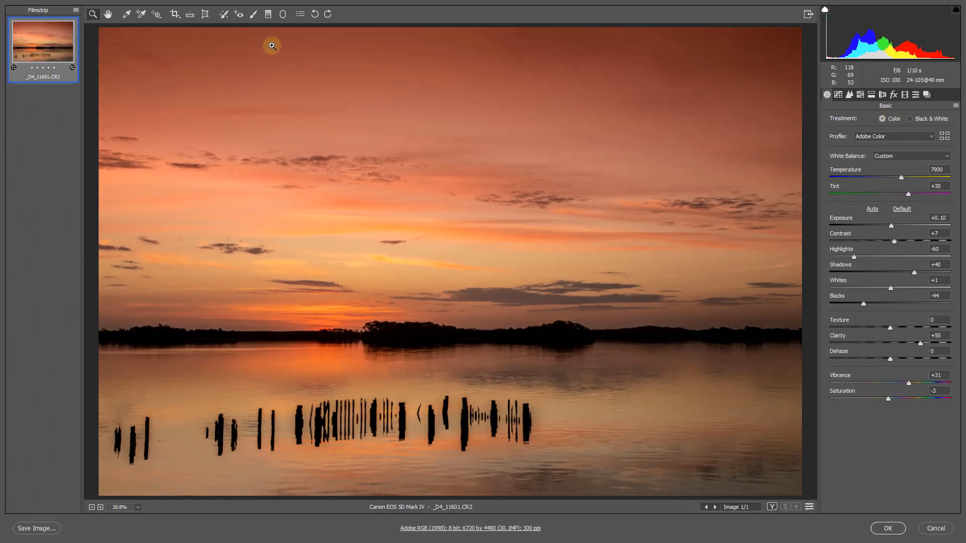
pyautogui.click(283, 15)
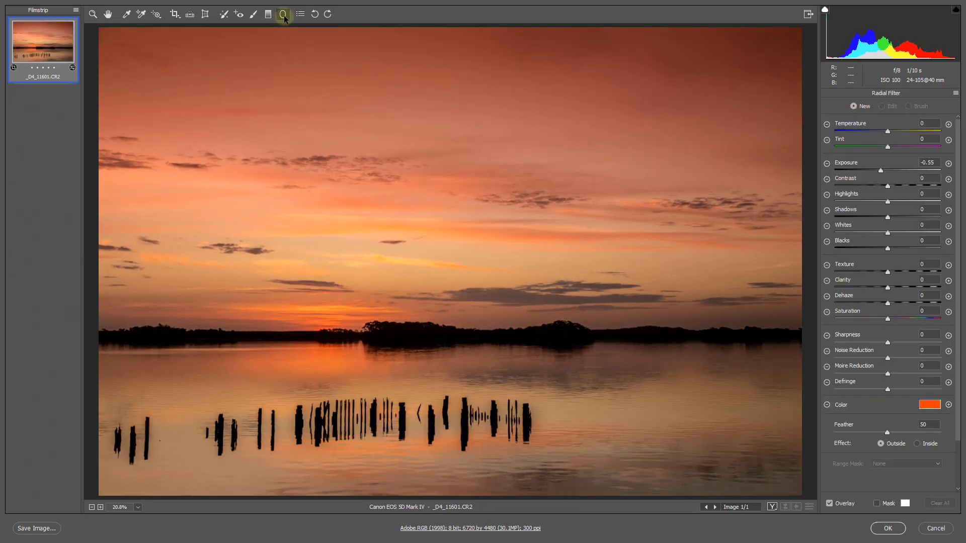
pyautogui.doubleClick(430, 252)
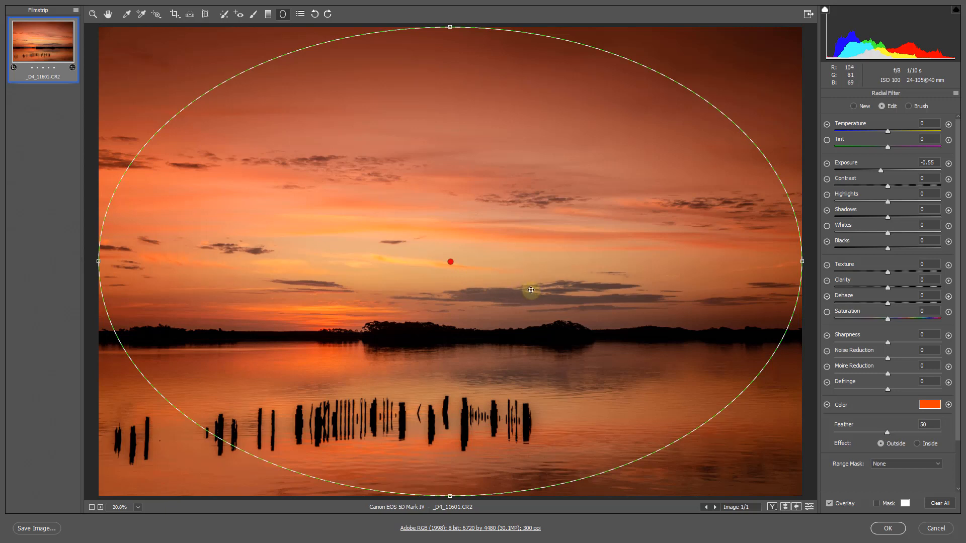
pyautogui.rightClick(546, 261)
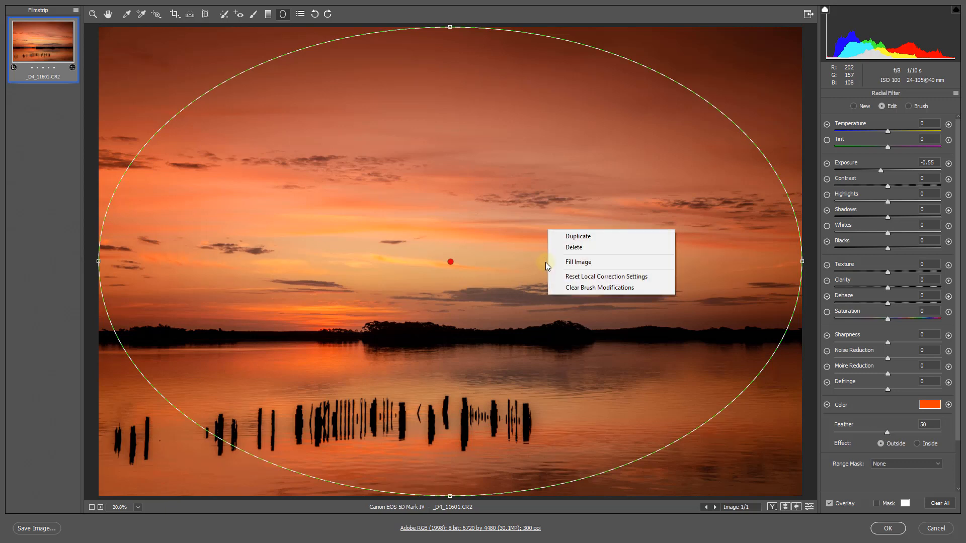
pyautogui.click(582, 276)
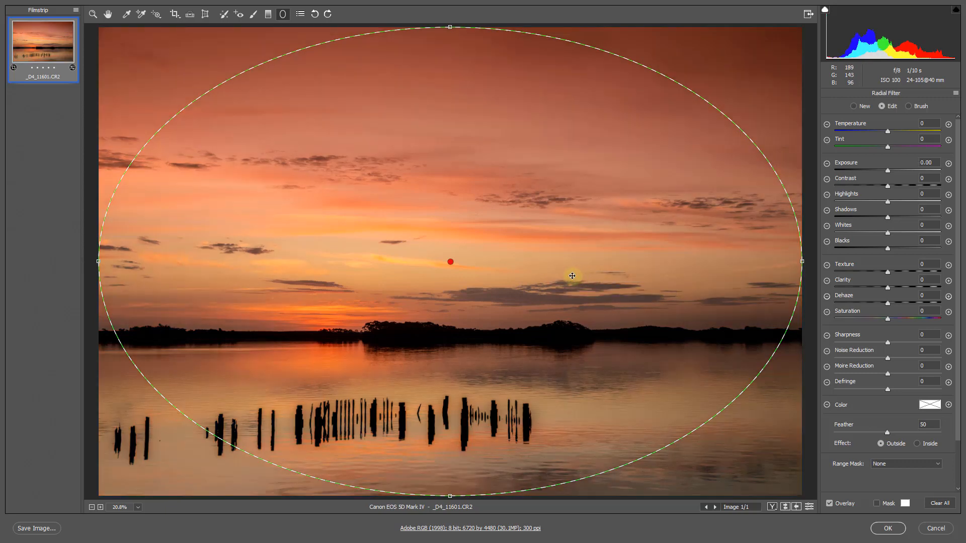
pyautogui.press('v')
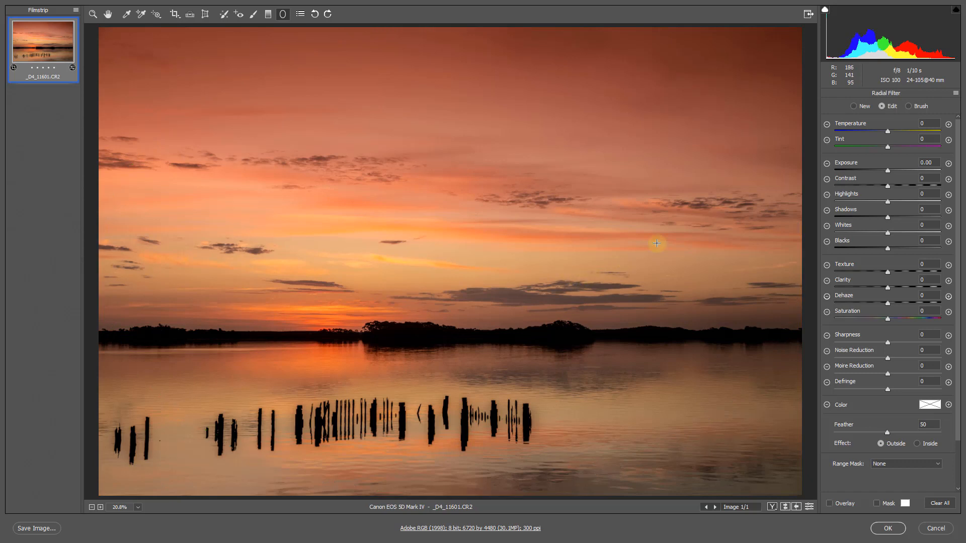
# Darken the area outside the radial filter with Exposure -0.25 and apply the changes to the upper Smart Object
pyautogui.click(886, 171)
pyautogui.moveTo(886, 171); pyautogui.dragTo(881, 178)
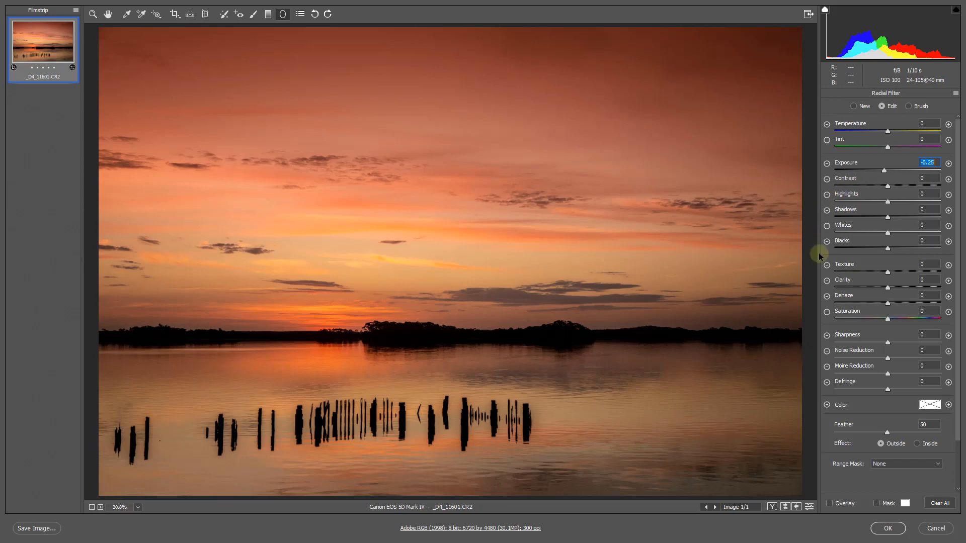
pyautogui.click(887, 528)
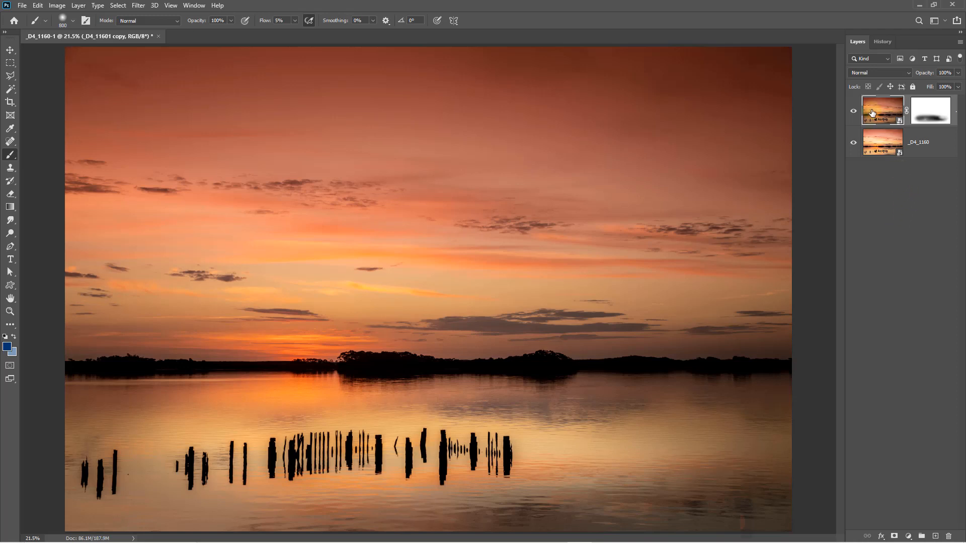
# Soften the upper Smart Object in Camera Raw with Clarity -100, Texture -98 and Exposure +0.30, and apply the changes
pyautogui.doubleClick(886, 111)
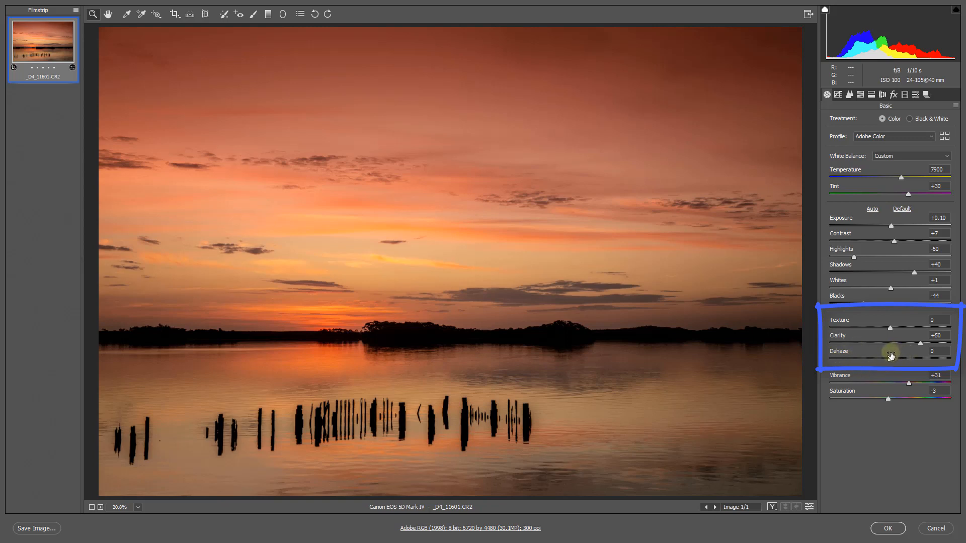
pyautogui.click(830, 343)
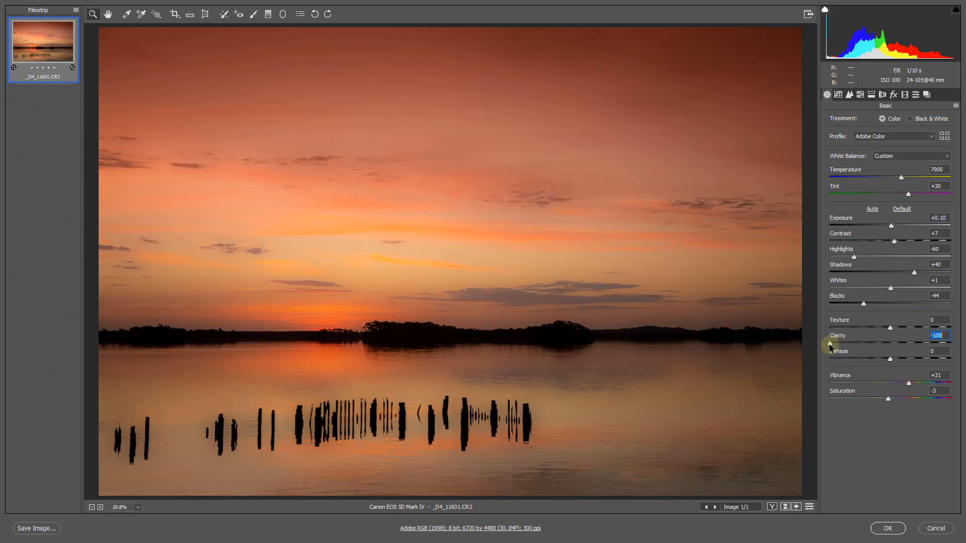
pyautogui.click(830, 328)
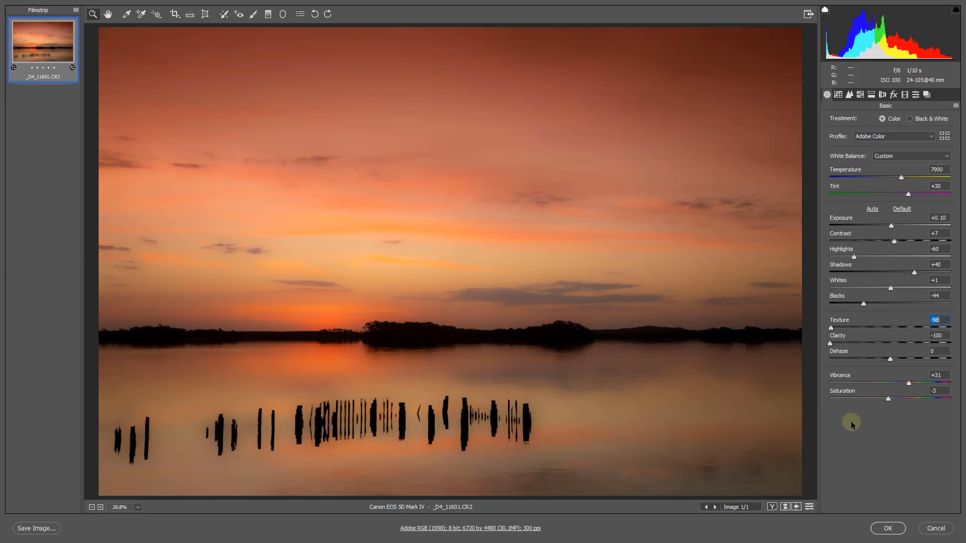
pyautogui.click(891, 226)
pyautogui.moveTo(891, 227); pyautogui.dragTo(894, 229)
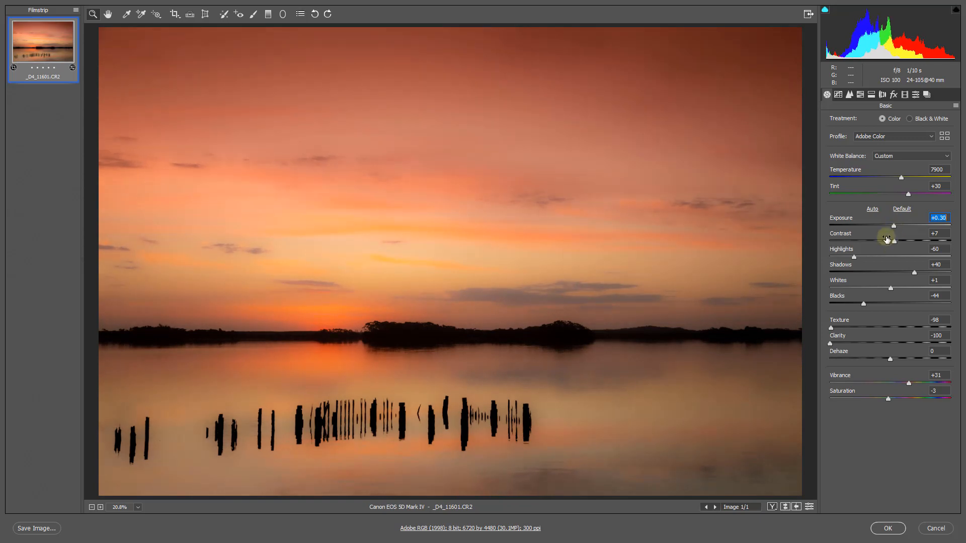
pyautogui.click(888, 527)
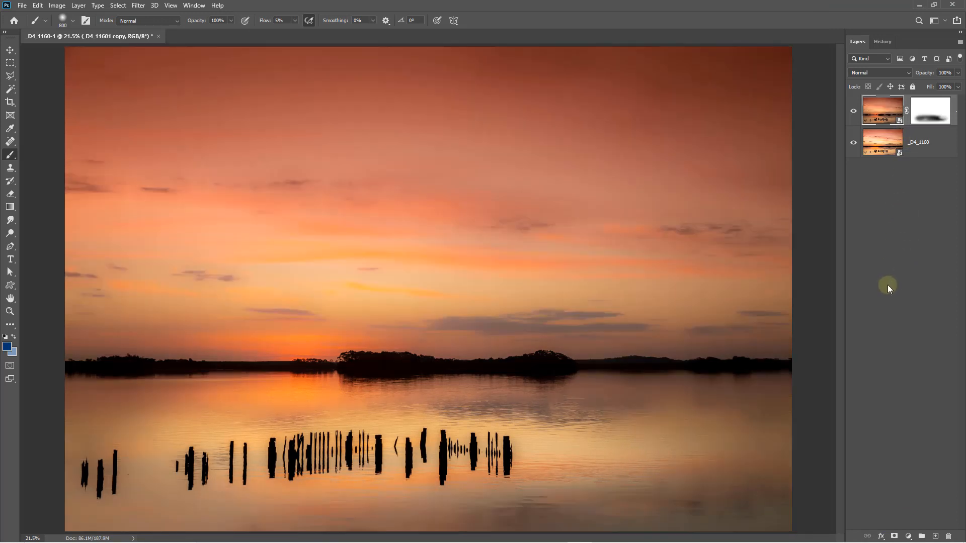
# Soften the lower _D4_1160 Smart Object in Camera Raw with Clarity -98 and Texture -100, and apply the changes
pyautogui.doubleClick(884, 144)
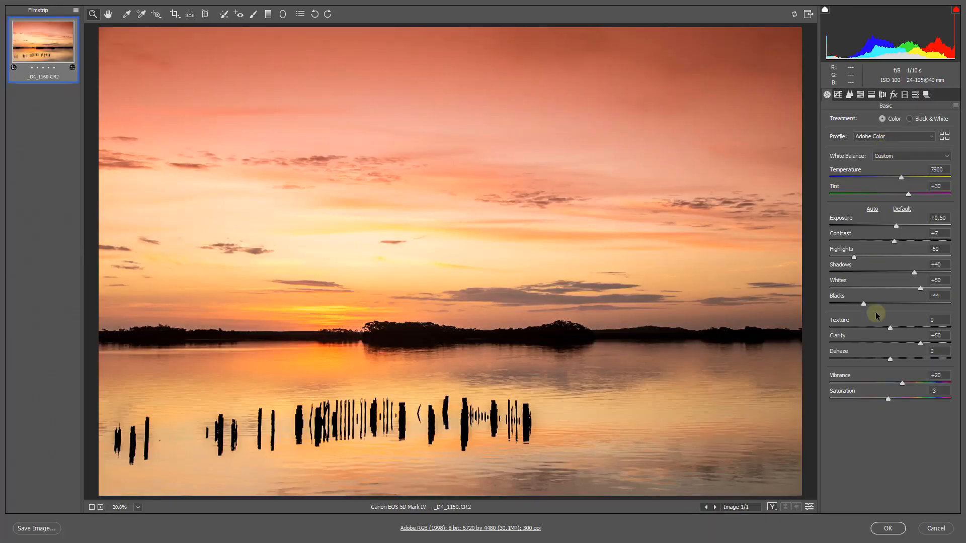
pyautogui.click(831, 344)
pyautogui.click(829, 324)
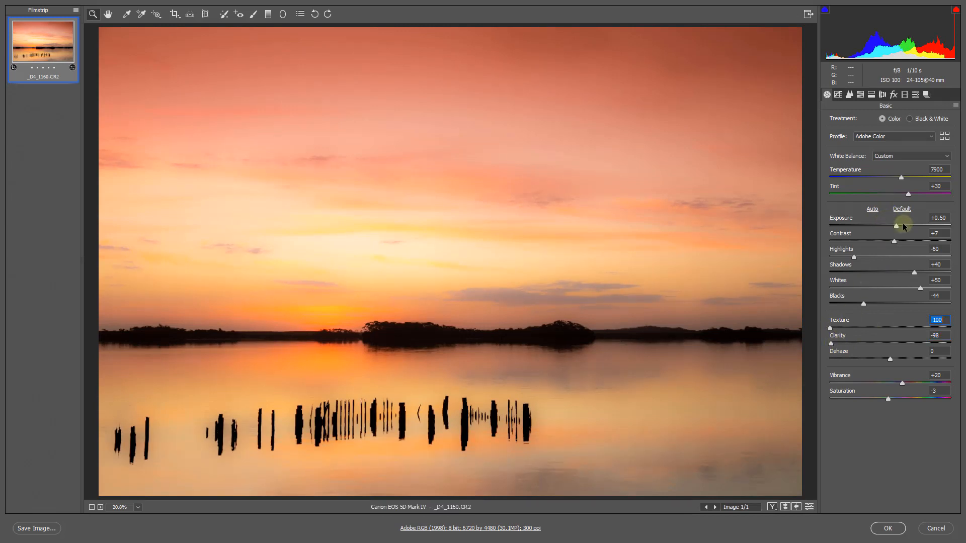
pyautogui.click(888, 528)
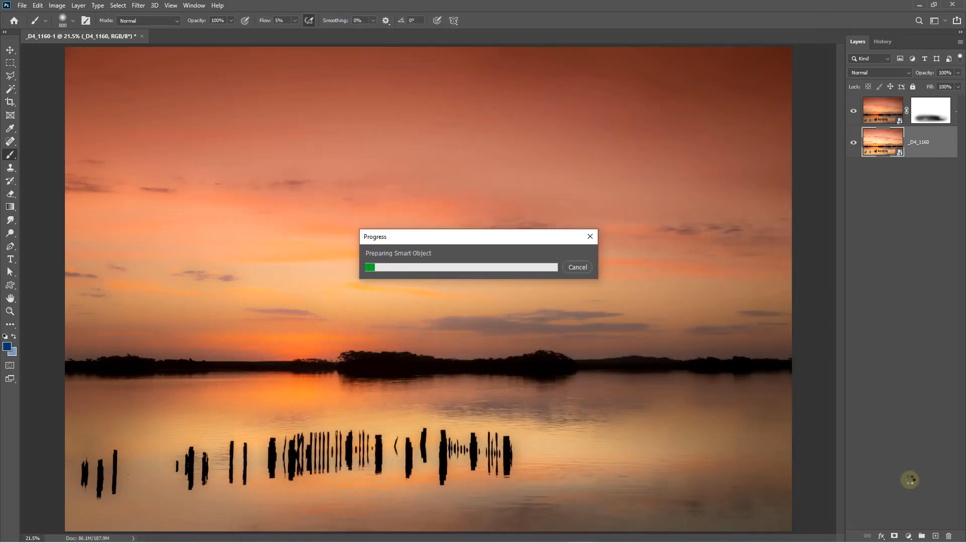
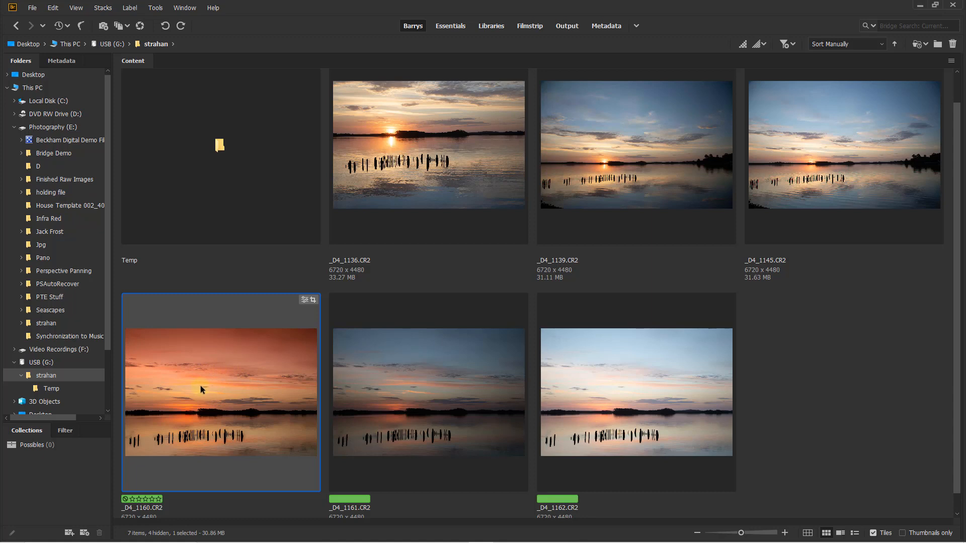
# Copy the develop settings of _D4_1160.CR2 in Bridge
pyautogui.rightClick(201, 388)
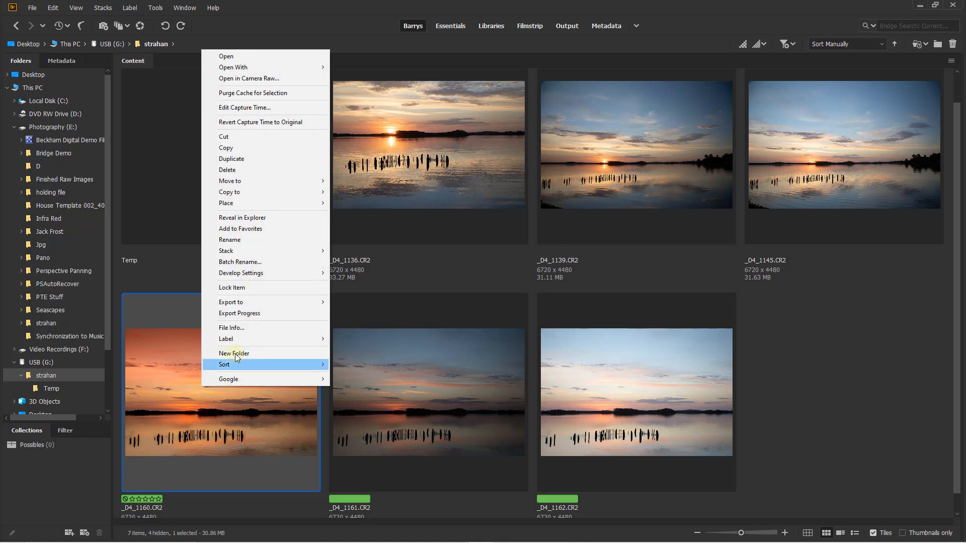
pyautogui.moveTo(291, 279)
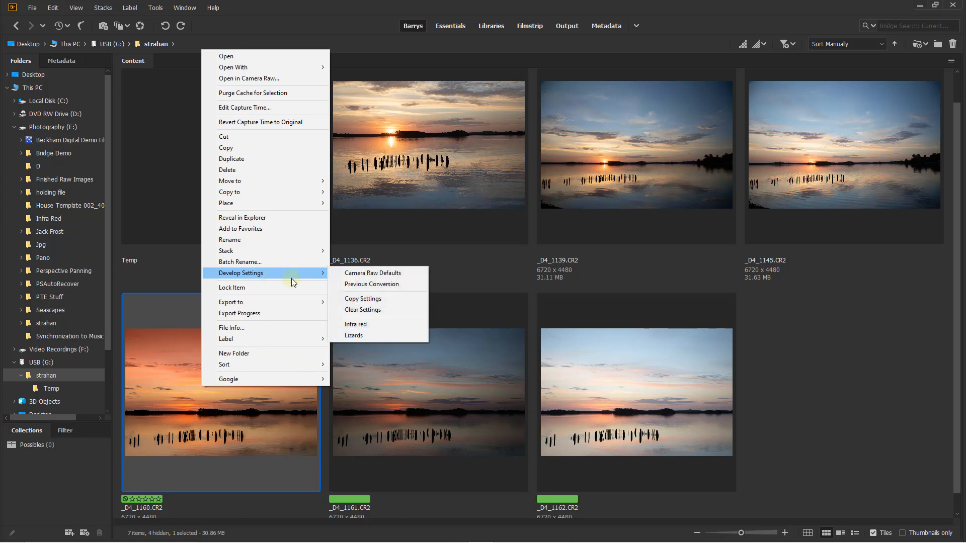
pyautogui.click(364, 300)
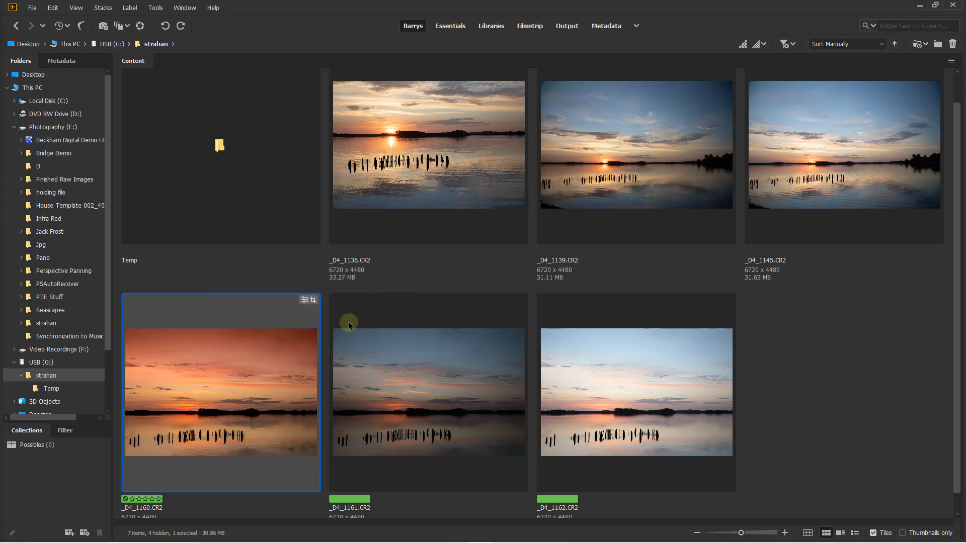
pyautogui.click(384, 395)
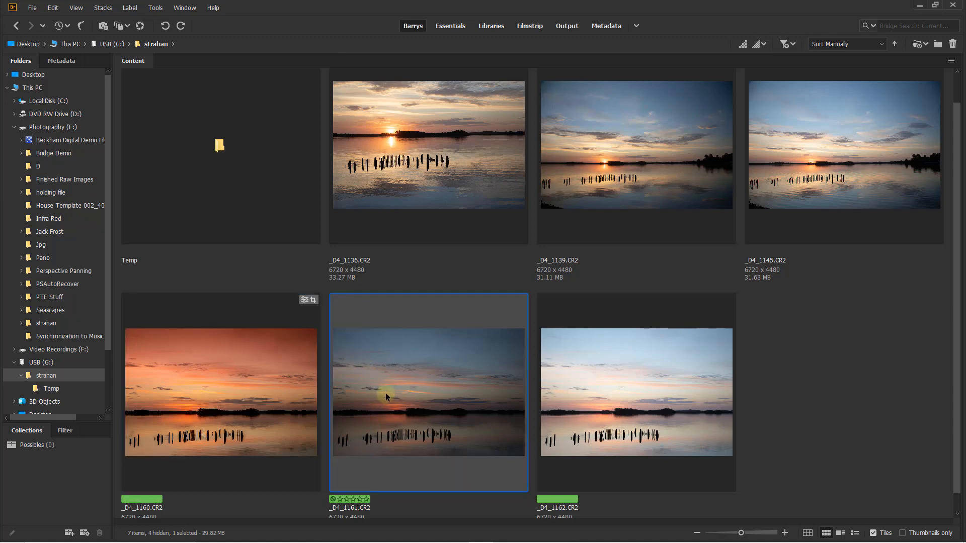
pyautogui.click(578, 383)
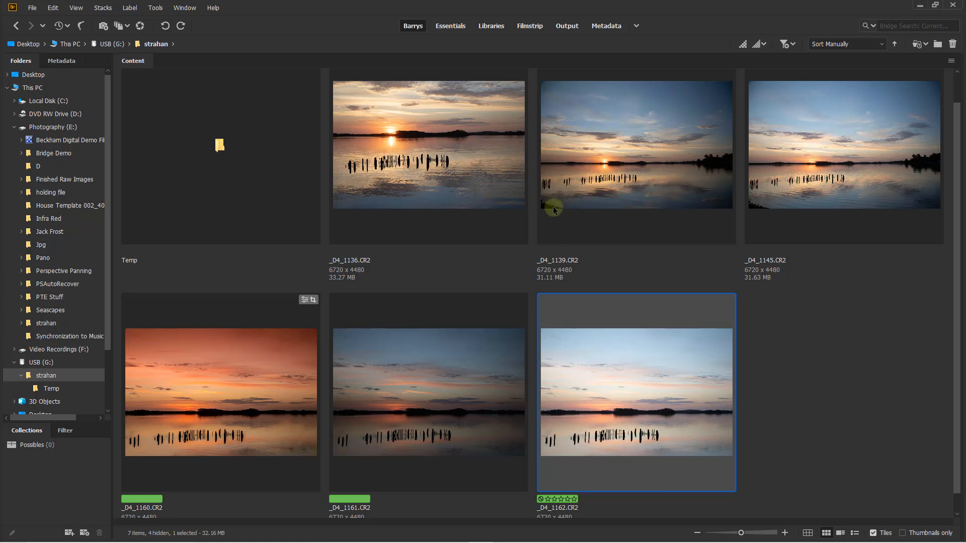
# Paste the copied Camera Raw settings, using the Default subset, onto _D4_1136.CR2, _D4_1139.CR2 and _D4_1145.CR2 together
pyautogui.click(479, 171)
pyautogui.keyDown('ctrl'); pyautogui.click(613, 161); pyautogui.keyUp('ctrl')
pyautogui.keyDown('ctrl'); pyautogui.click(769, 147); pyautogui.keyUp('ctrl')
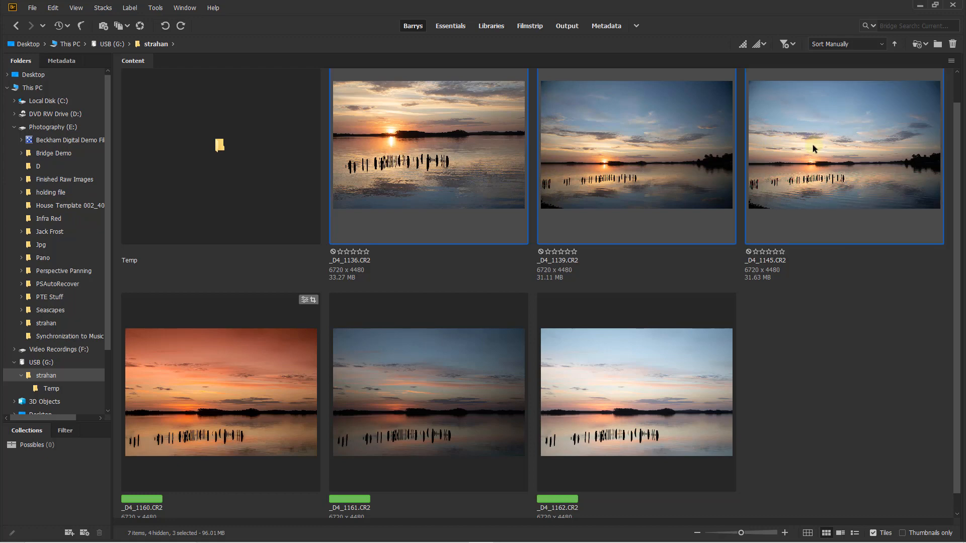
pyautogui.rightClick(468, 140)
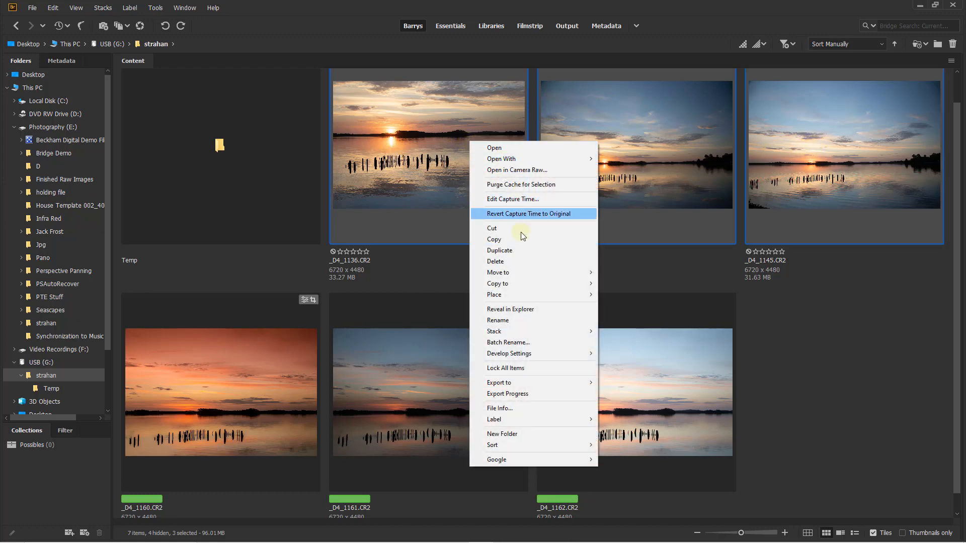
pyautogui.moveTo(533, 354)
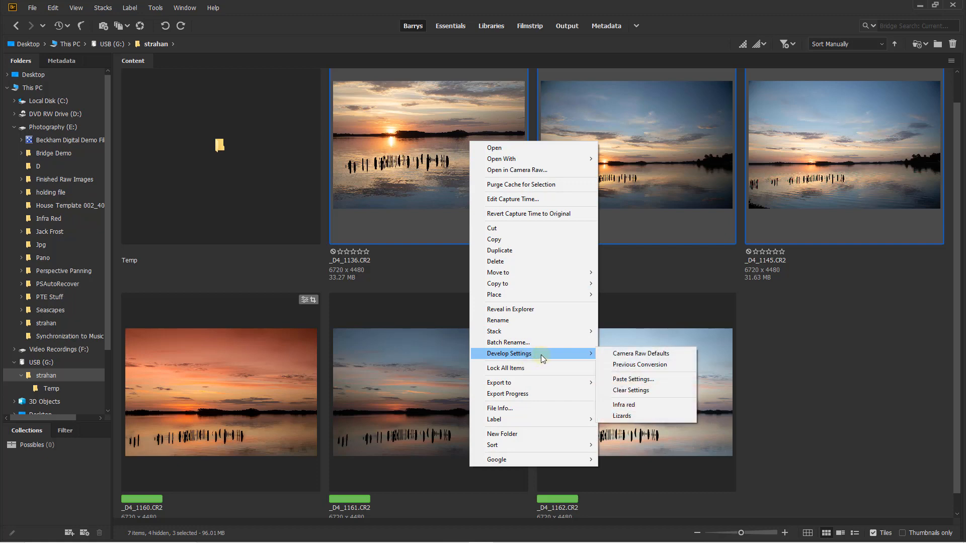
pyautogui.click(630, 379)
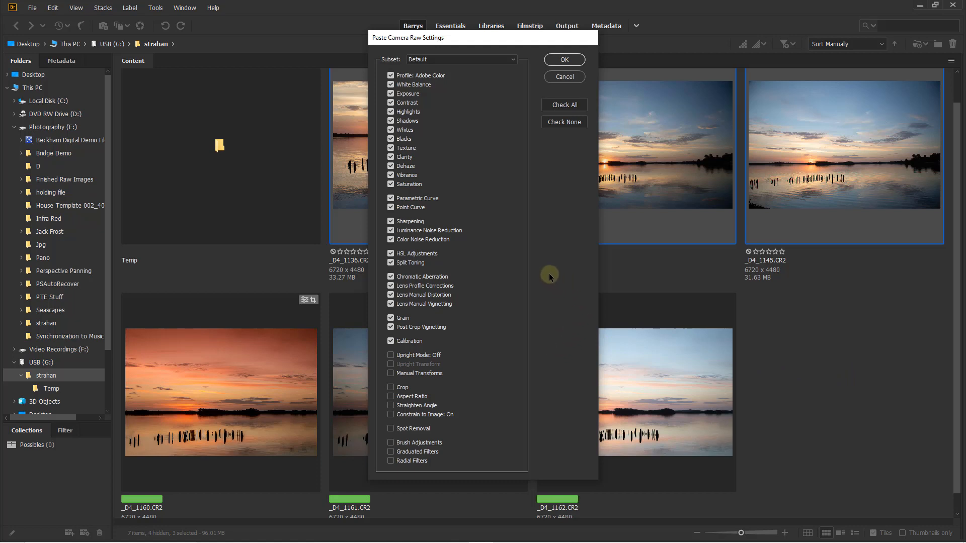
pyautogui.click(564, 60)
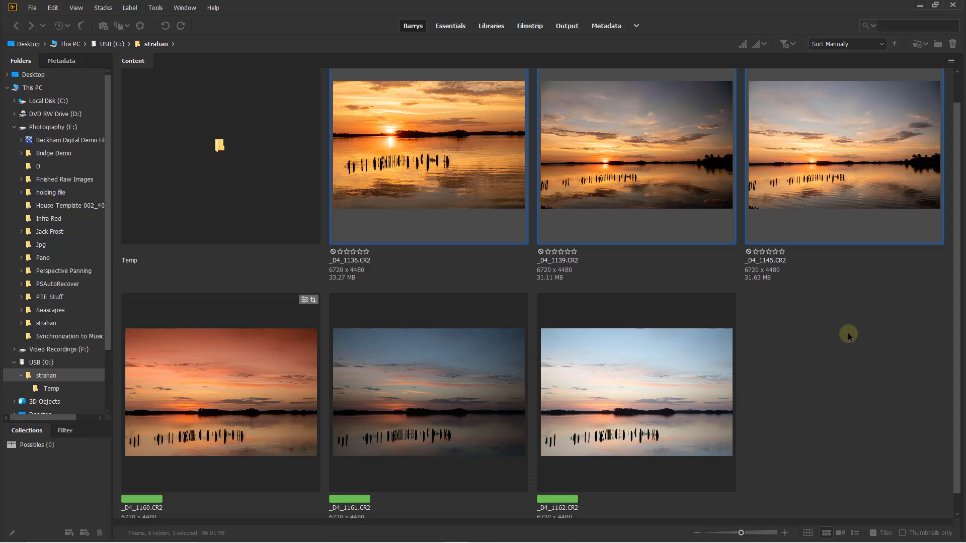
# Open _D4_1139.CR2 in Camera Raw and draw a vertical graduated filter from the upper sky down to the horizon
pyautogui.click(668, 196)
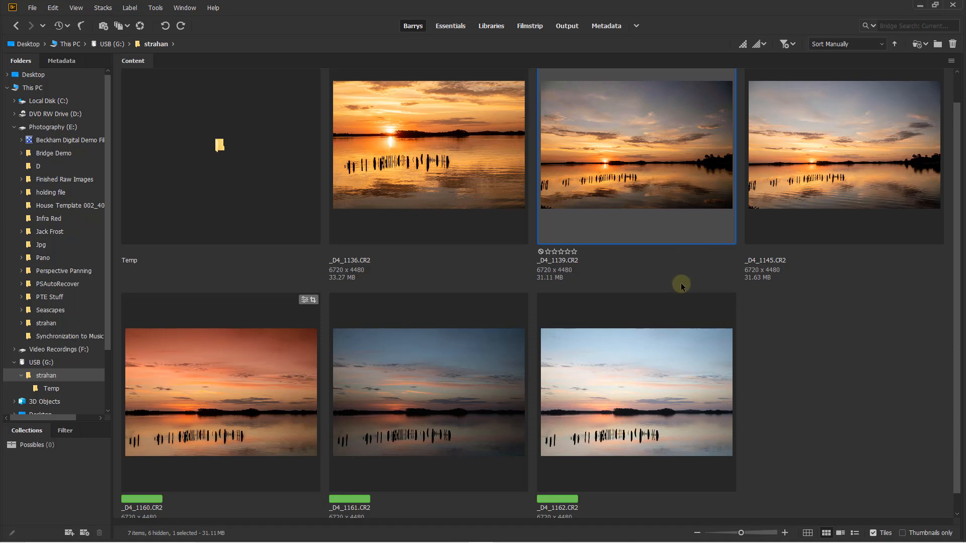
pyautogui.doubleClick(637, 170)
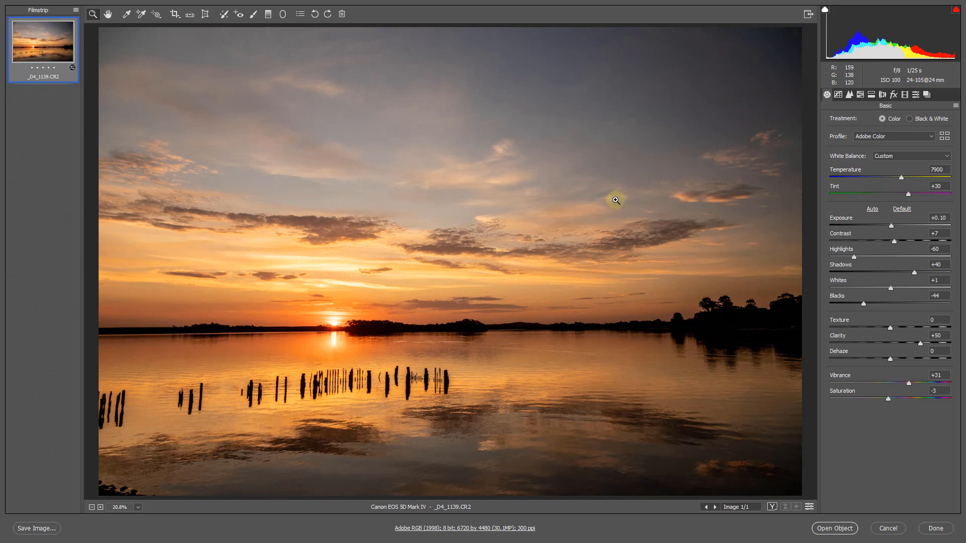
pyautogui.press('h')
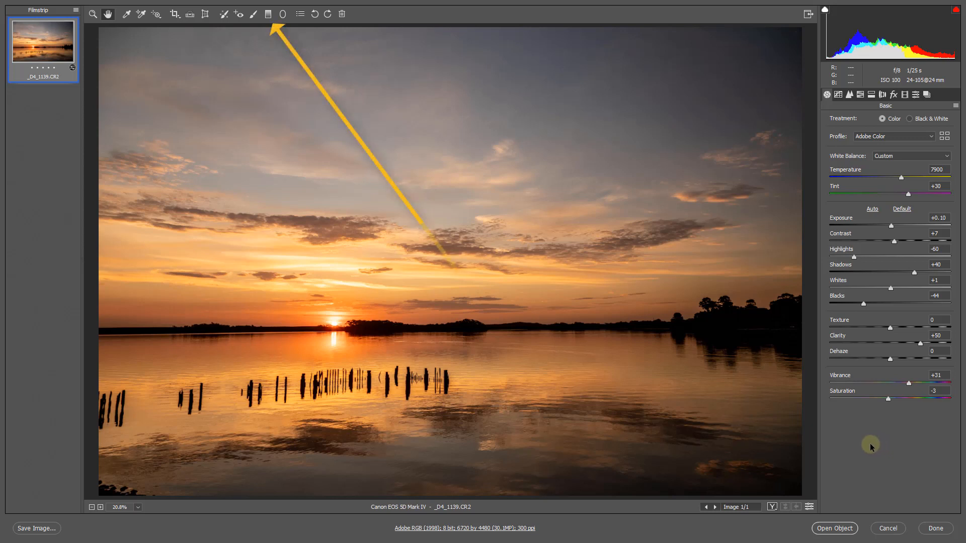
pyautogui.click(268, 14)
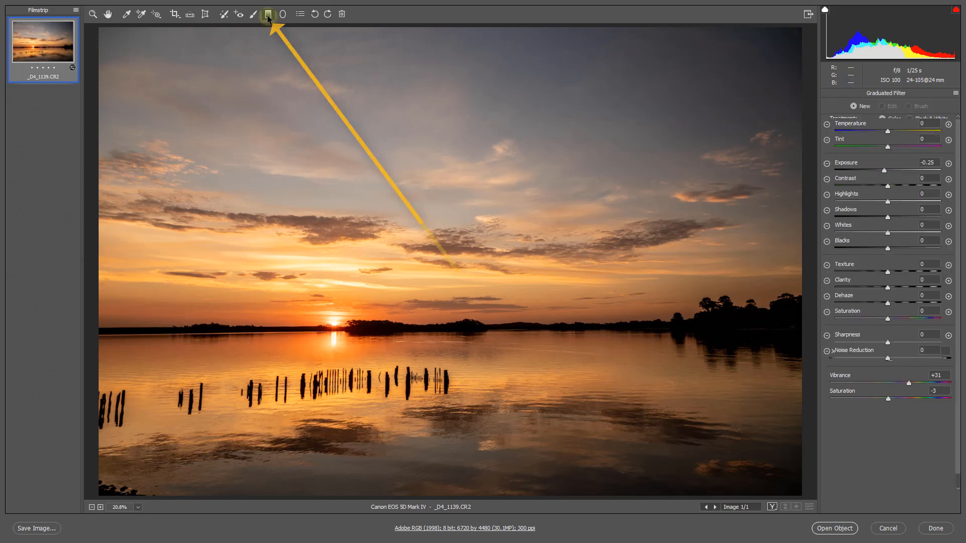
pyautogui.moveTo(442, 97); pyautogui.dragTo(444, 323)
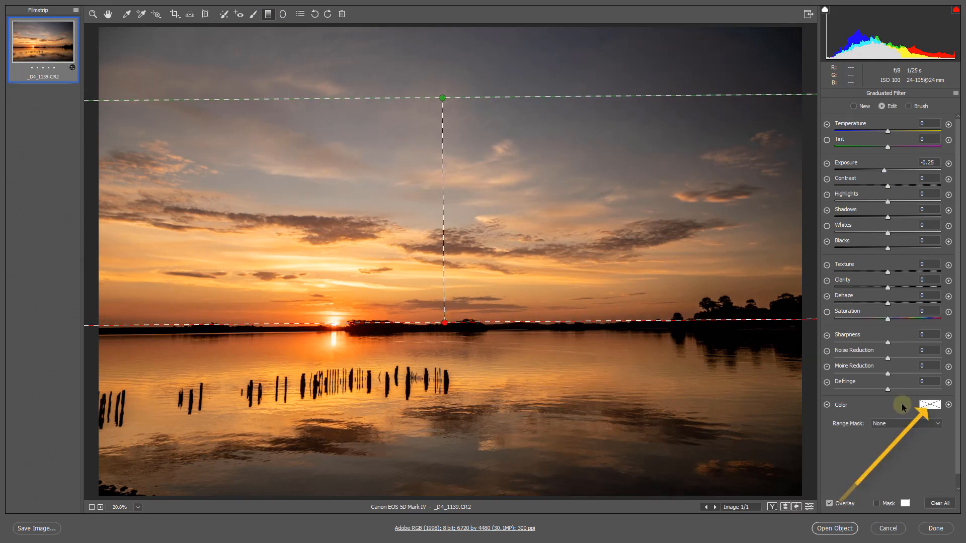
# Tint the graduated filter blue with Hue 232 and Saturation 100
pyautogui.click(931, 406)
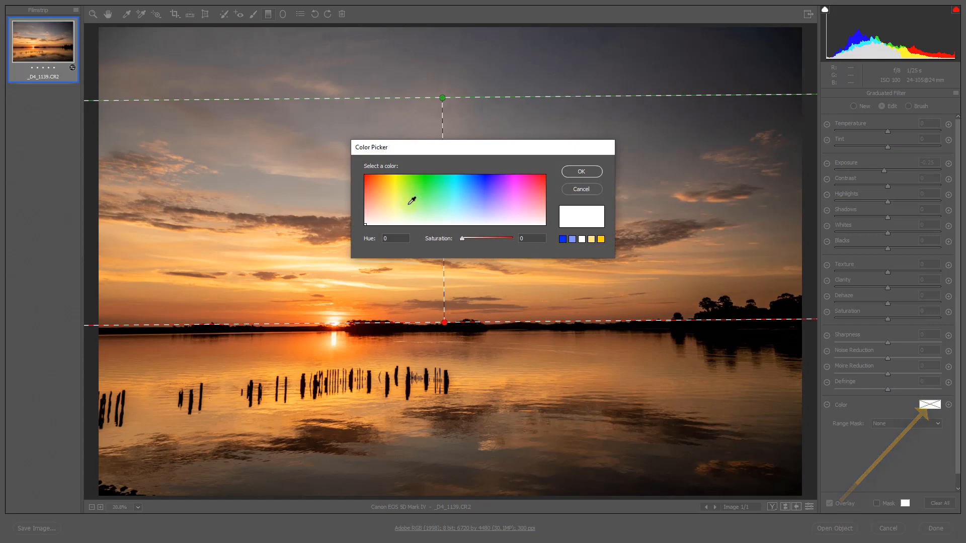
pyautogui.click(465, 175)
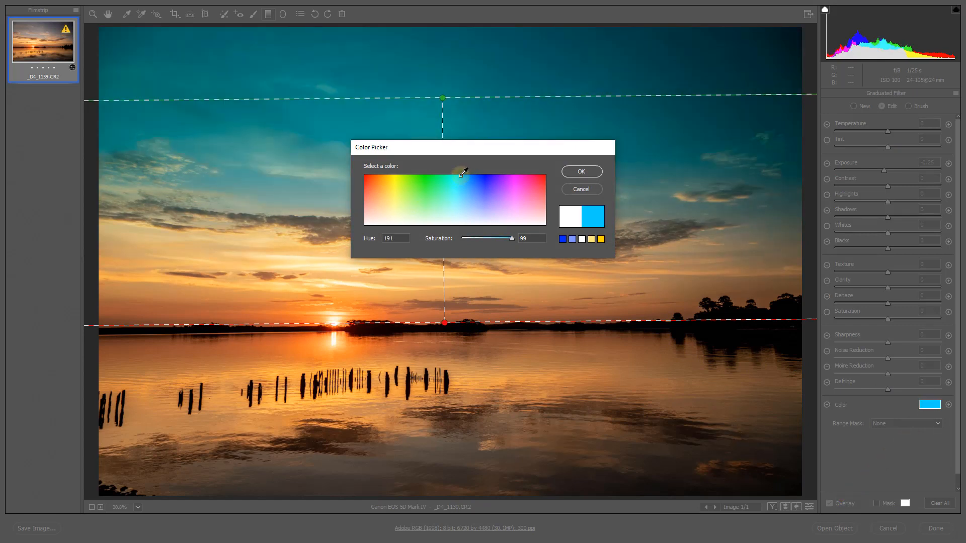
pyautogui.moveTo(465, 175)
pyautogui.mouseDown()
pyautogui.moveTo(490, 174)
pyautogui.moveTo(481, 174)
pyautogui.mouseUp()
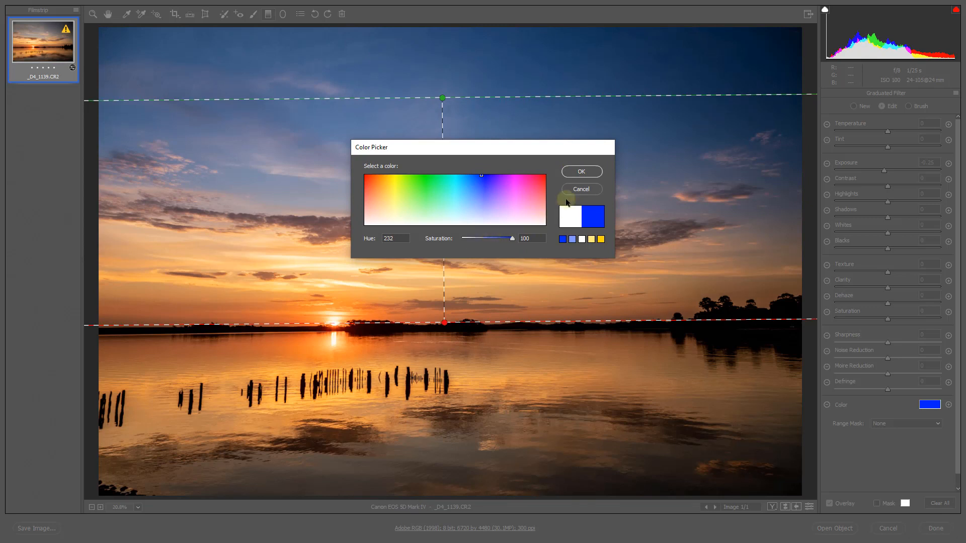
pyautogui.click(581, 172)
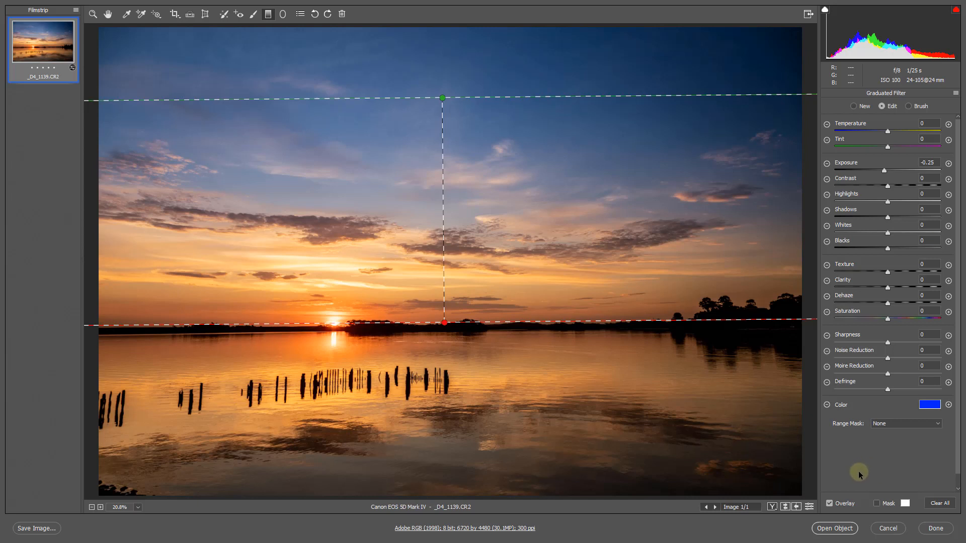
# Open the processed photo as a Smart Object in Photoshop, fit it to the window and rasterize its layer
pyautogui.click(833, 529)
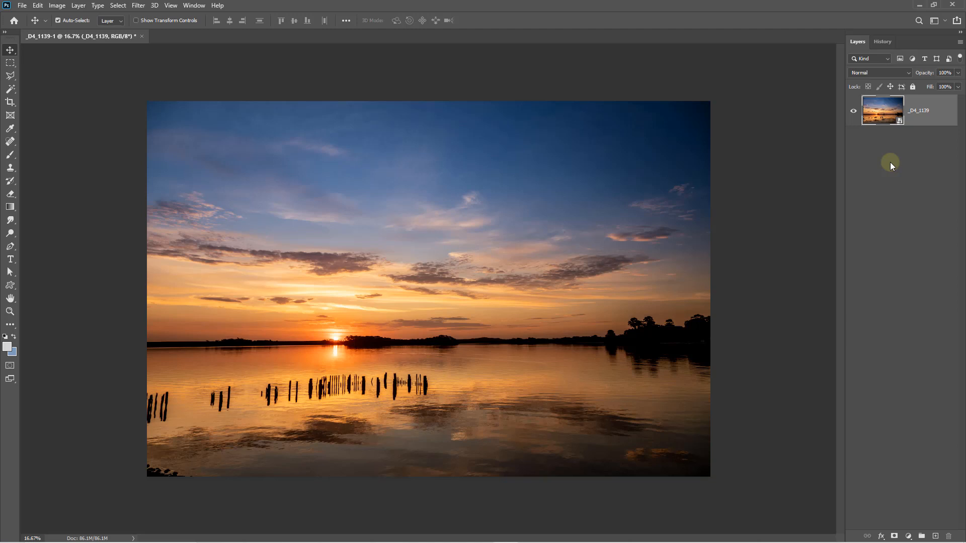
pyautogui.hotkey('ctrl', '0')
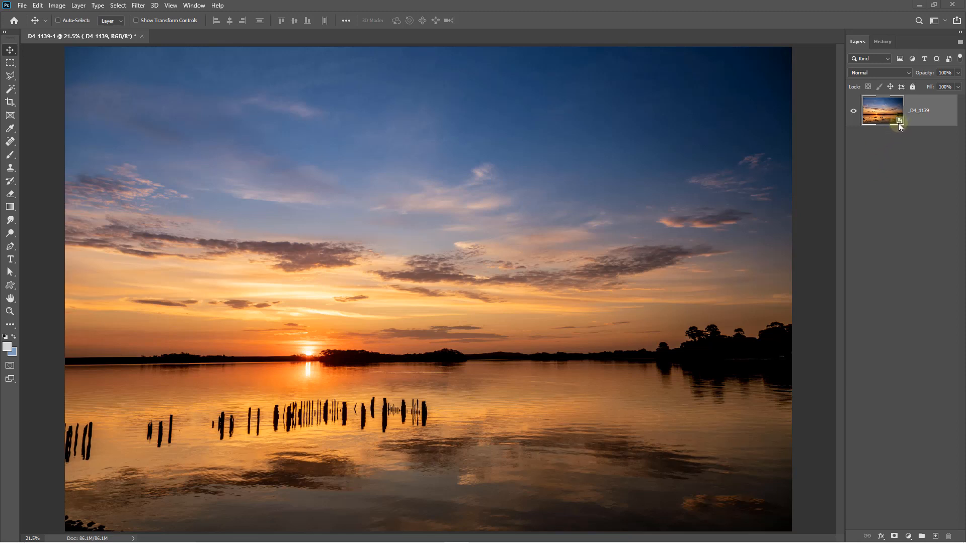
pyautogui.rightClick(942, 108)
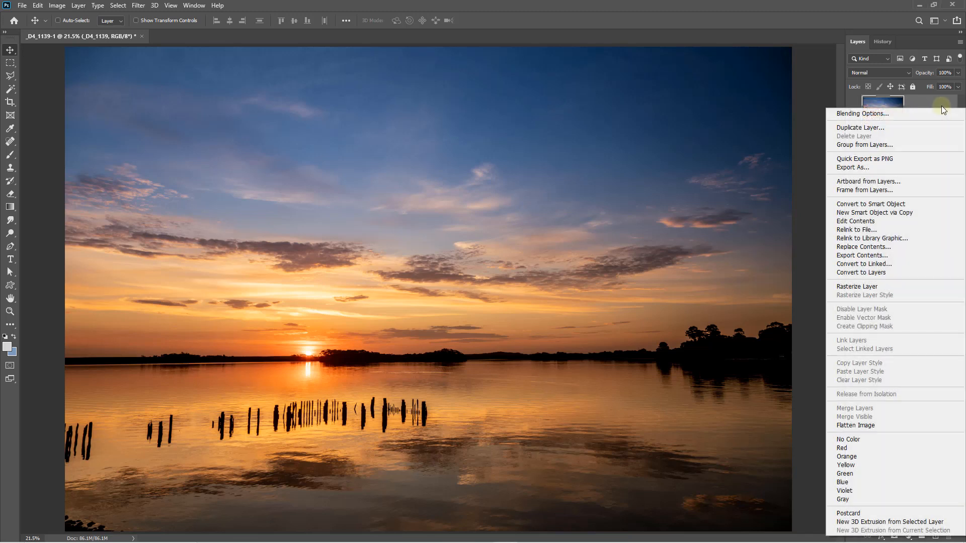
pyautogui.click(877, 288)
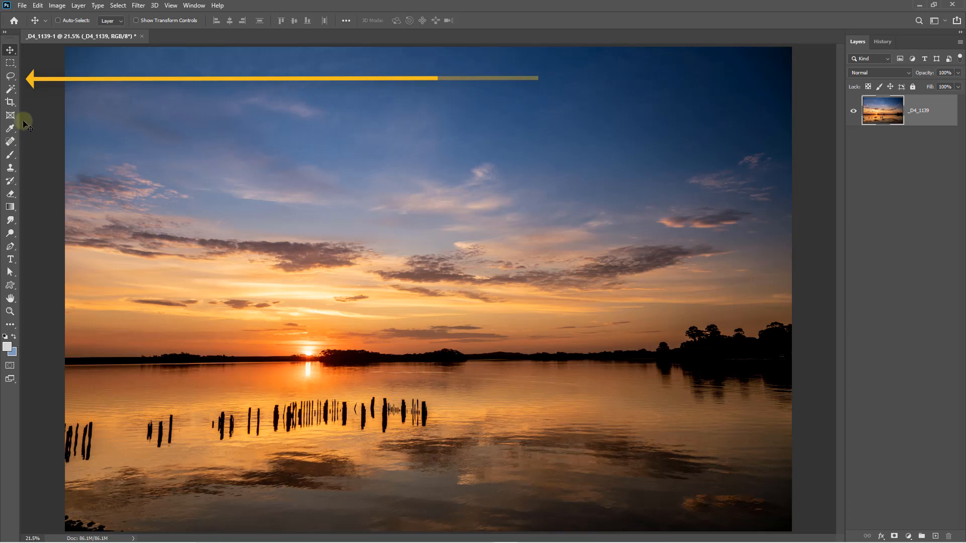
# Select the dark rocks in the photo's lower-left corner with the Lasso tool
pyautogui.click(14, 81)
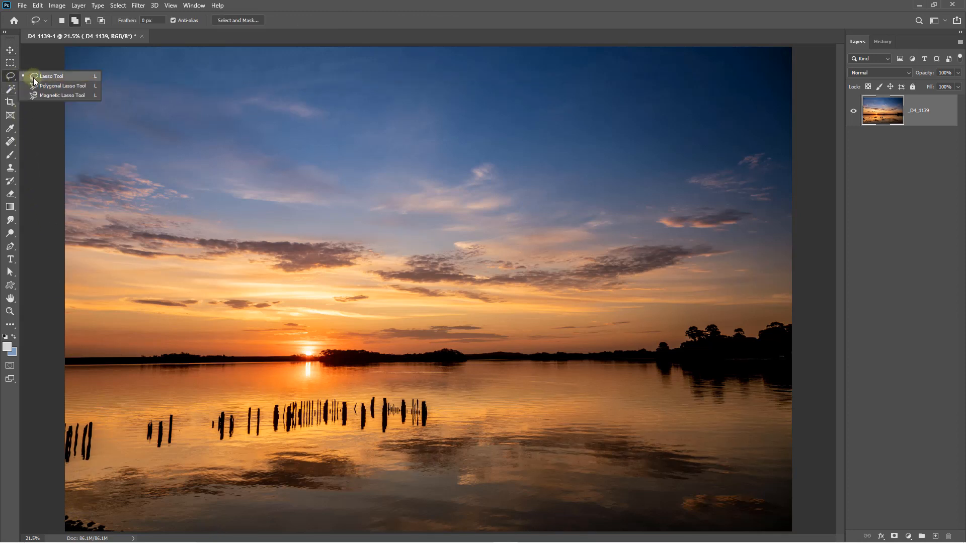
pyautogui.click(35, 78)
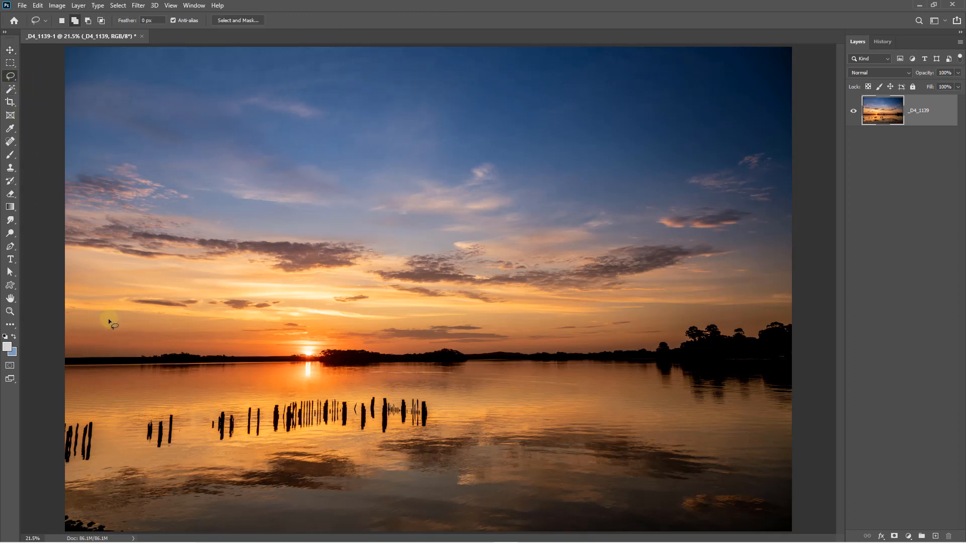
pyautogui.keyDown('alt'); pyautogui.click(178, 397); pyautogui.keyUp('alt')
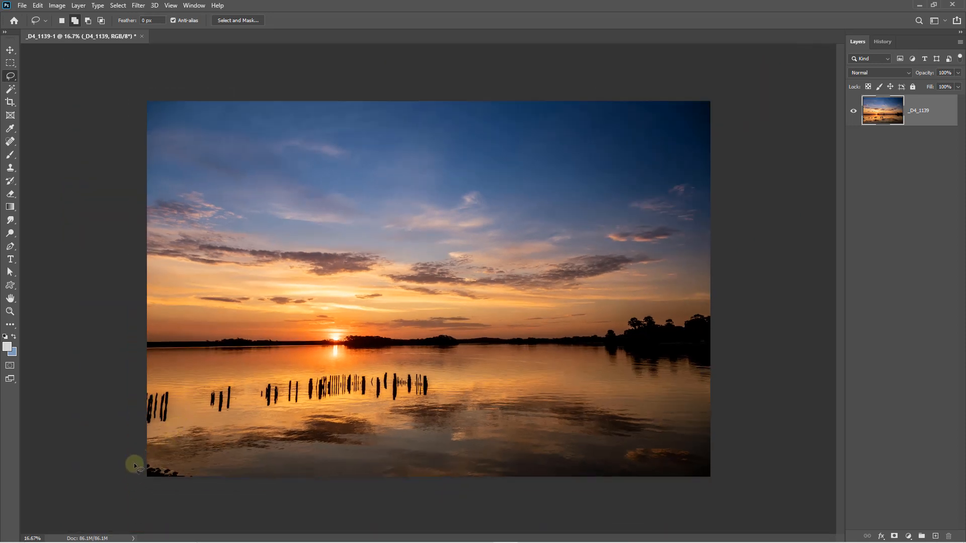
pyautogui.moveTo(144, 458)
pyautogui.mouseDown()
pyautogui.moveTo(212, 477)
pyautogui.moveTo(186, 495)
pyautogui.moveTo(138, 498)
pyautogui.moveTo(125, 463)
pyautogui.mouseUp()
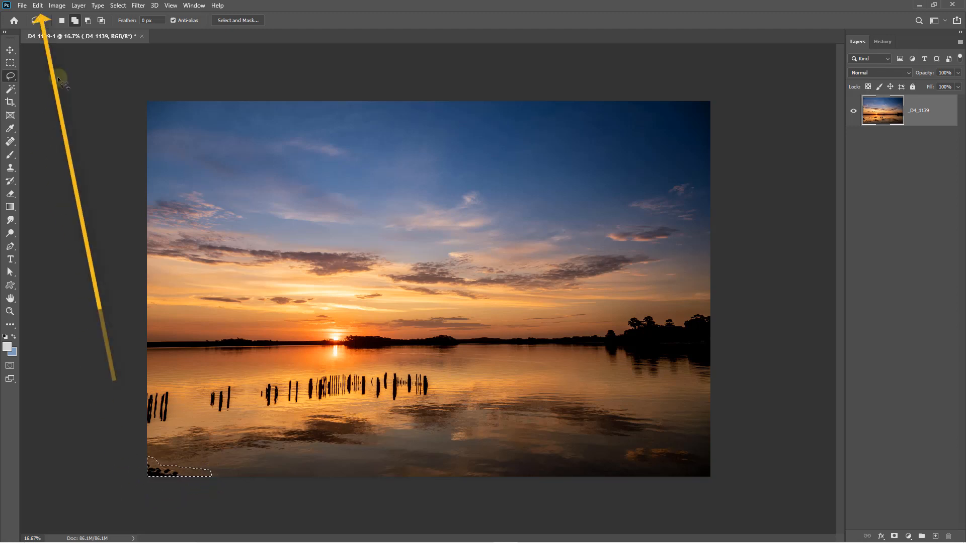
# Remove the selected rocks with Content-Aware Fill, output to a new layer, and deselect the area
pyautogui.click(39, 6)
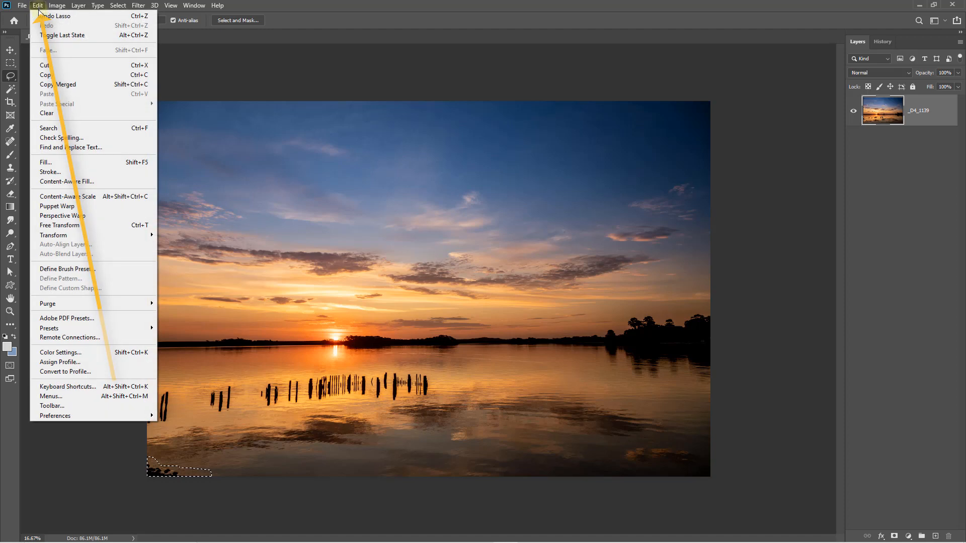
pyautogui.click(57, 181)
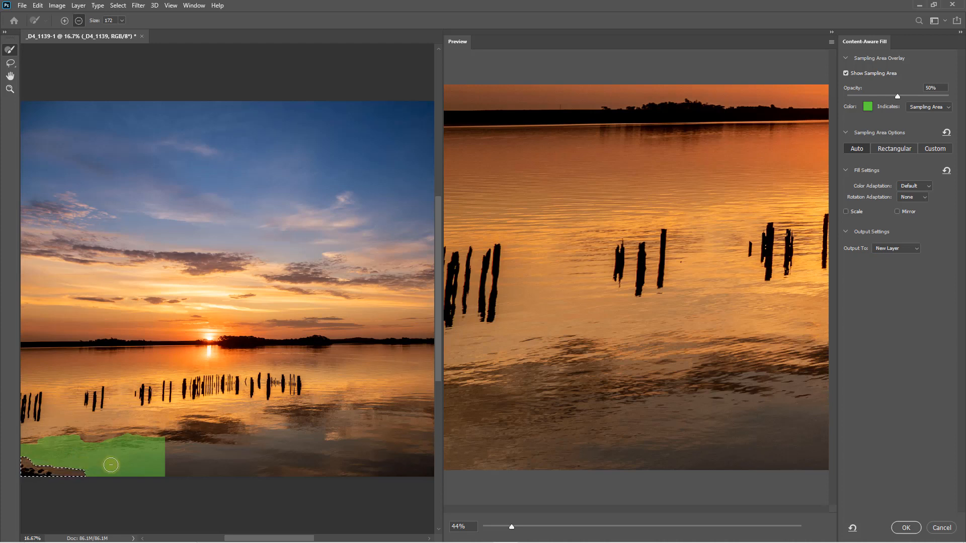
pyautogui.click(906, 527)
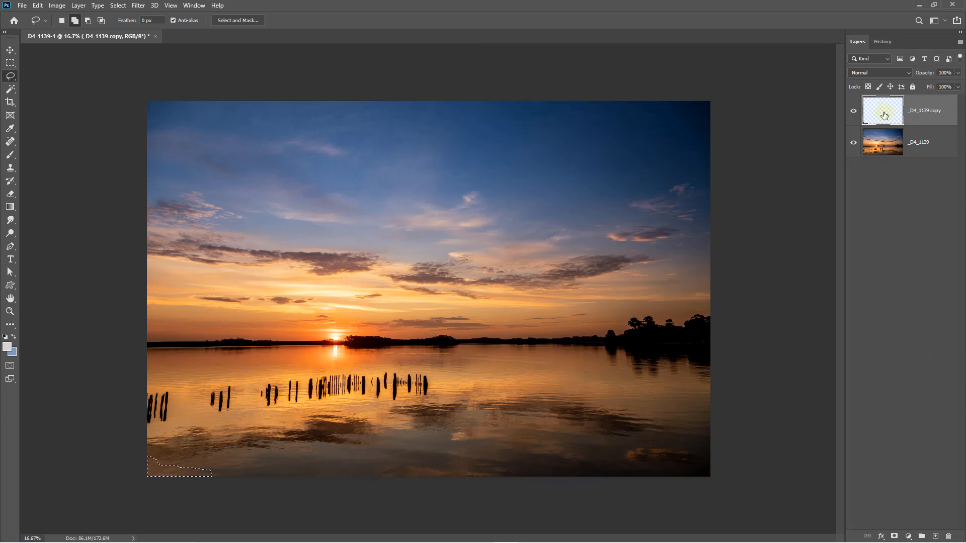
pyautogui.hotkey('ctrl', 'd')
# Select the cluster of wooden posts at the photo's left edge on the _D4_1139 layer with the Lasso tool
pyautogui.click(880, 146)
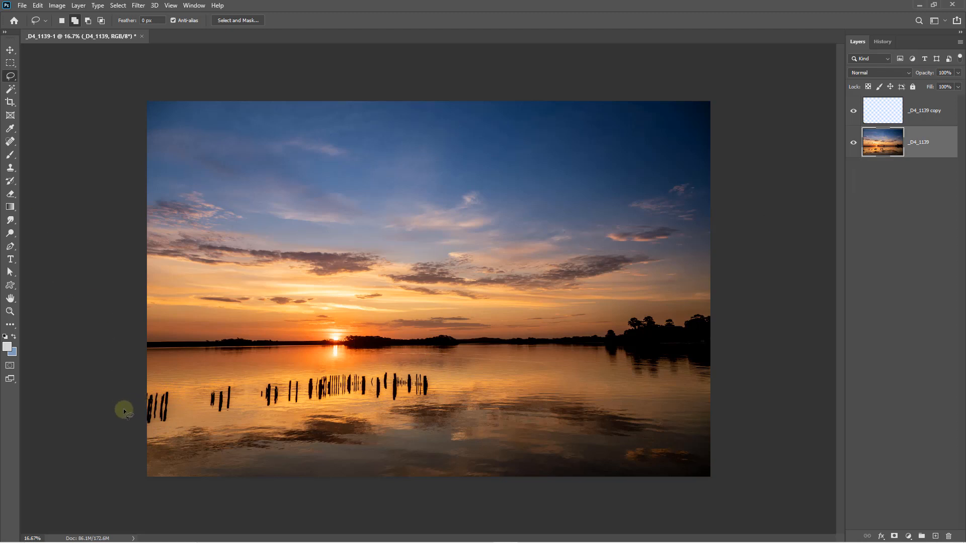
pyautogui.keyDown('ctrl'); pyautogui.click(147, 419); pyautogui.keyUp('ctrl')
pyautogui.moveTo(132, 445); pyautogui.dragTo(194, 402)
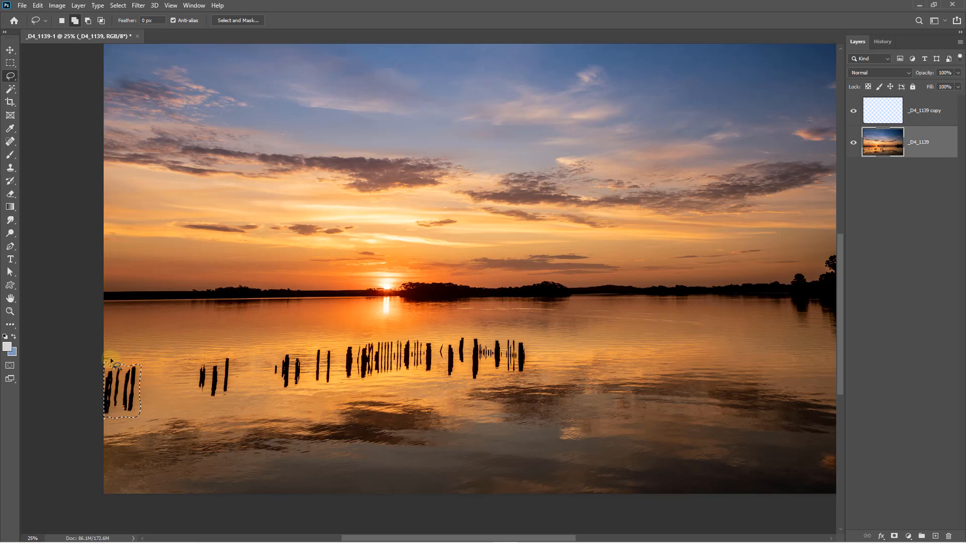
pyautogui.moveTo(157, 363)
pyautogui.mouseDown()
pyautogui.moveTo(160, 398)
pyautogui.moveTo(145, 425)
pyautogui.moveTo(86, 407)
pyautogui.moveTo(84, 349)
pyautogui.moveTo(74, 352)
pyautogui.mouseUp()
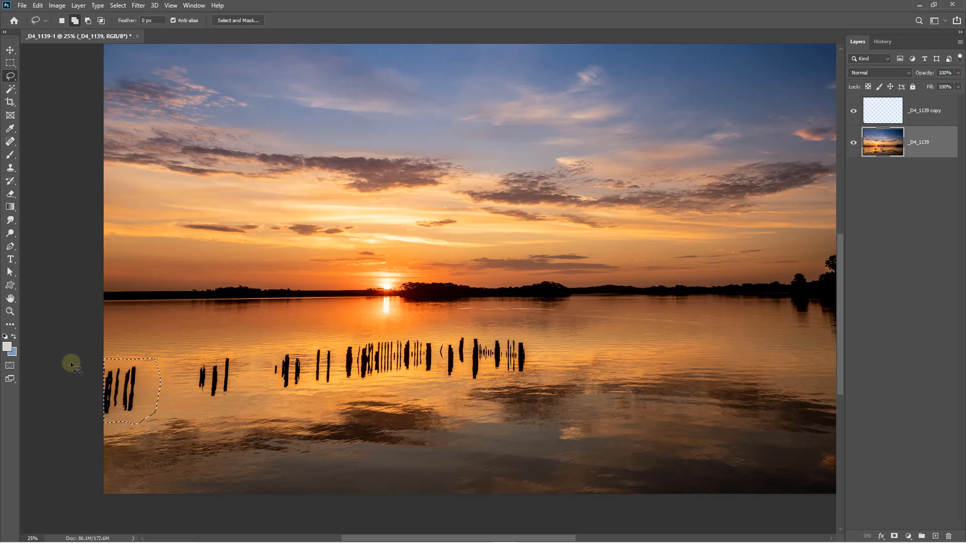
# Remove the selected posts with Content-Aware Fill to a new layer, excluding the two neighbouring post groups from the sampling area, and deselect the area
pyautogui.click(38, 6)
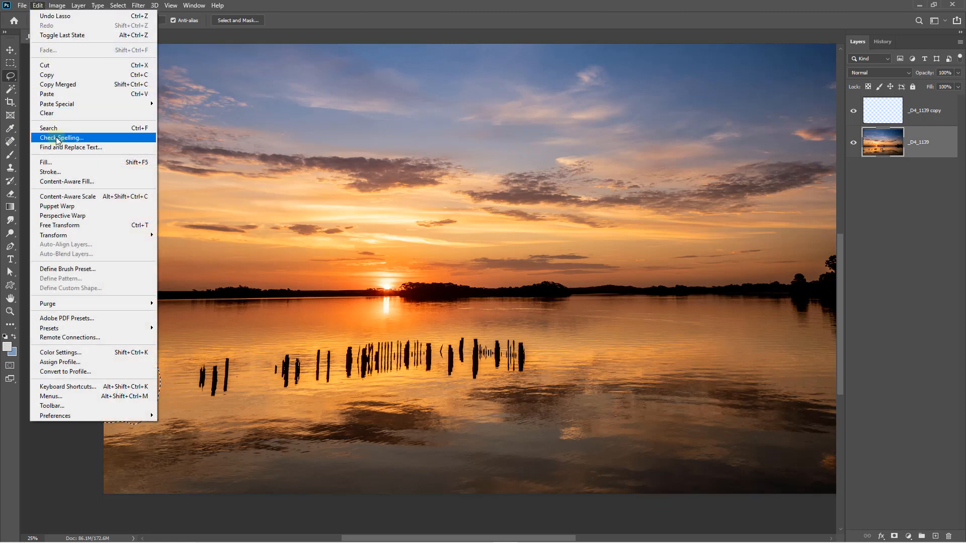
pyautogui.click(56, 182)
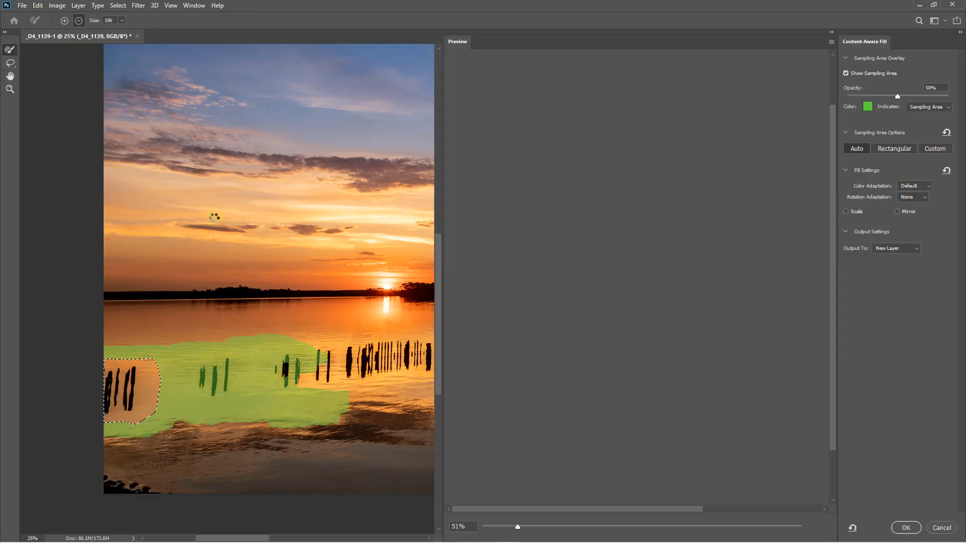
pyautogui.scroll(4, 457, 452)
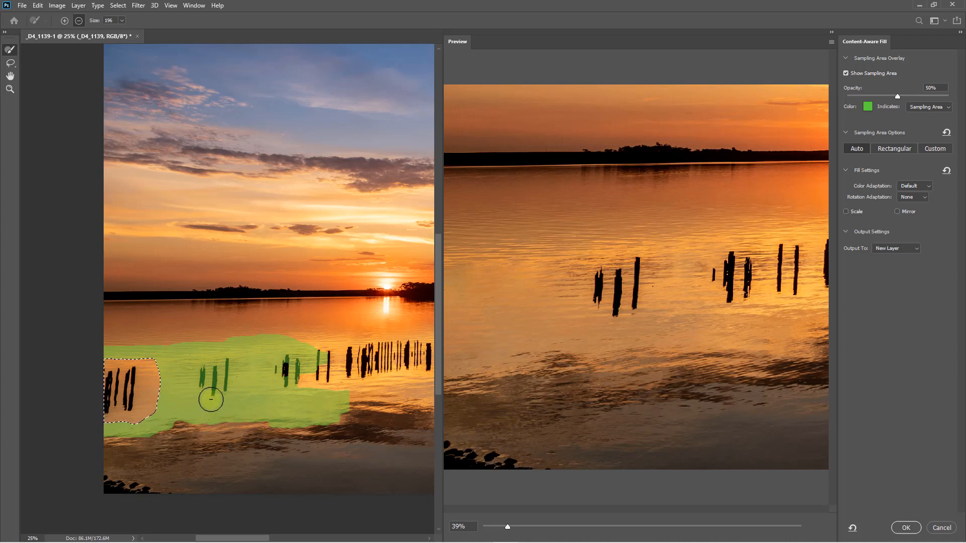
pyautogui.moveTo(205, 372)
pyautogui.mouseDown()
pyautogui.moveTo(221, 370)
pyautogui.moveTo(222, 394)
pyautogui.mouseUp()
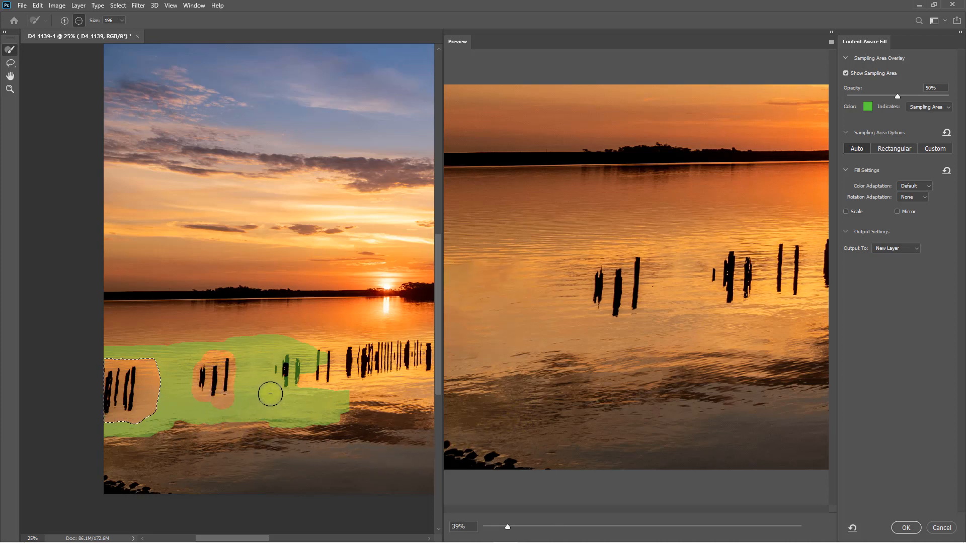
pyautogui.moveTo(287, 360)
pyautogui.mouseDown()
pyautogui.moveTo(285, 375)
pyautogui.moveTo(304, 362)
pyautogui.mouseUp()
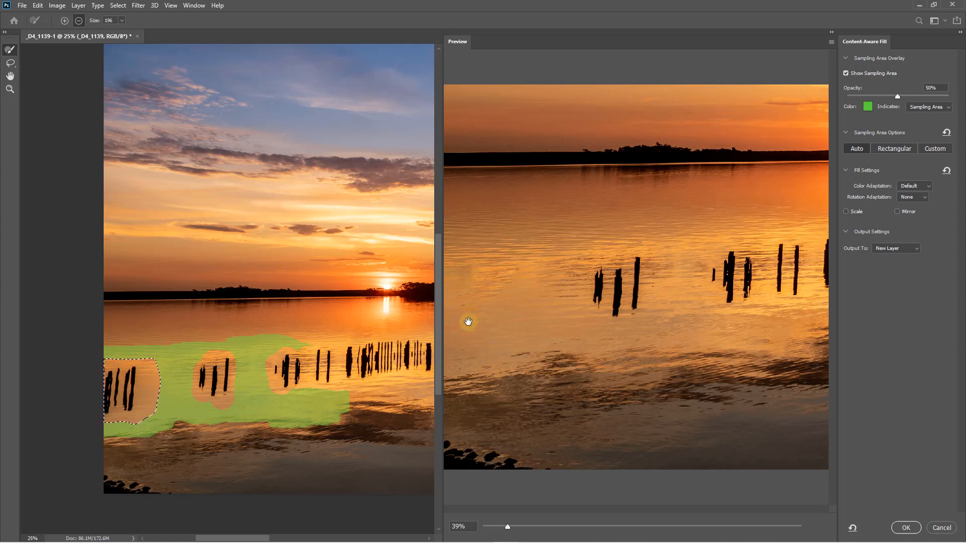
pyautogui.click(905, 529)
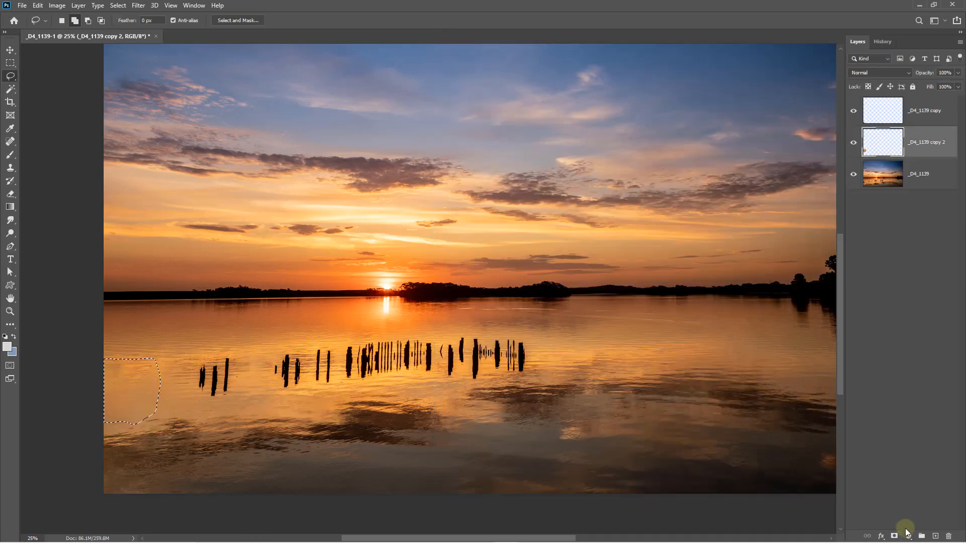
pyautogui.hotkey('ctrl', 'd')
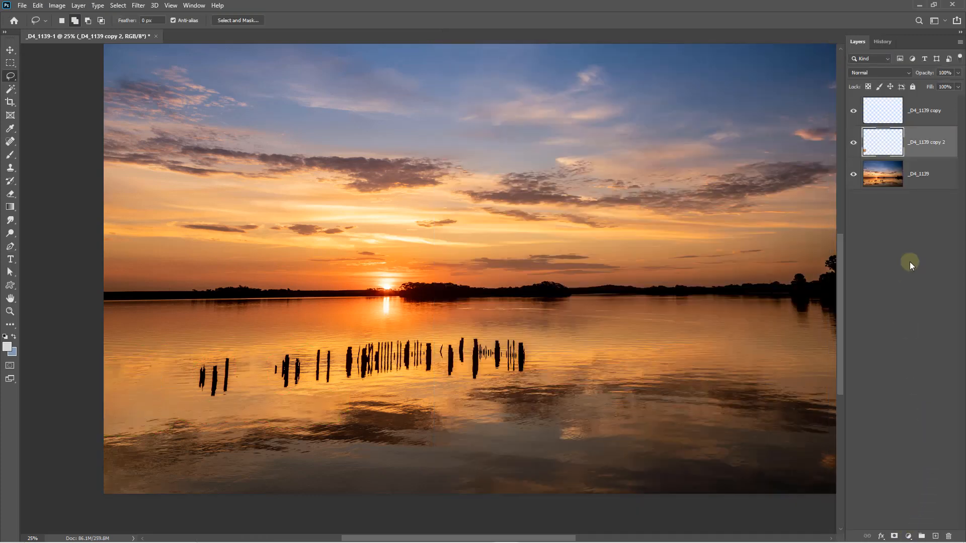
# Select both fill layers together with the _D4_1139 layer and flatten the image
pyautogui.keyDown('shift'); pyautogui.click(928, 117); pyautogui.keyUp('shift')
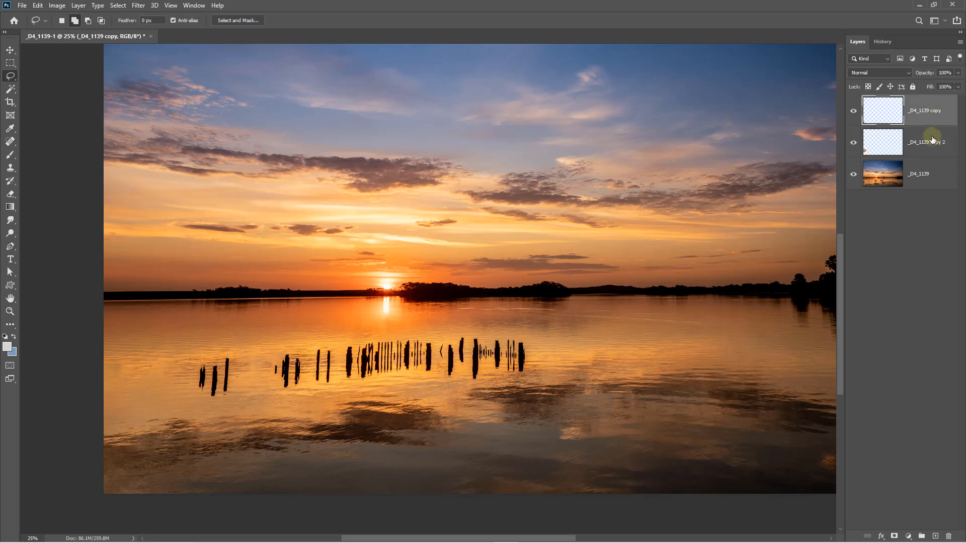
pyautogui.keyDown('shift'); pyautogui.click(936, 182); pyautogui.keyUp('shift')
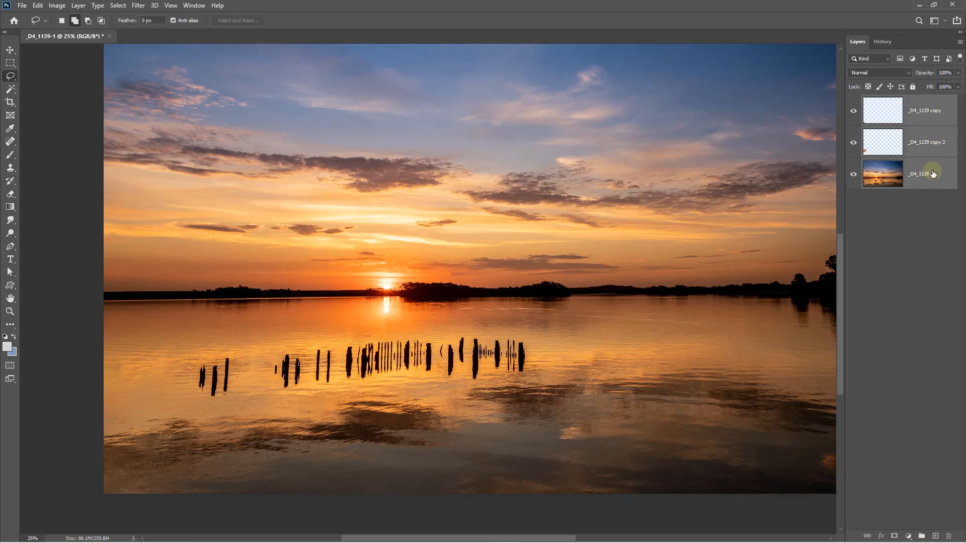
pyautogui.rightClick(927, 167)
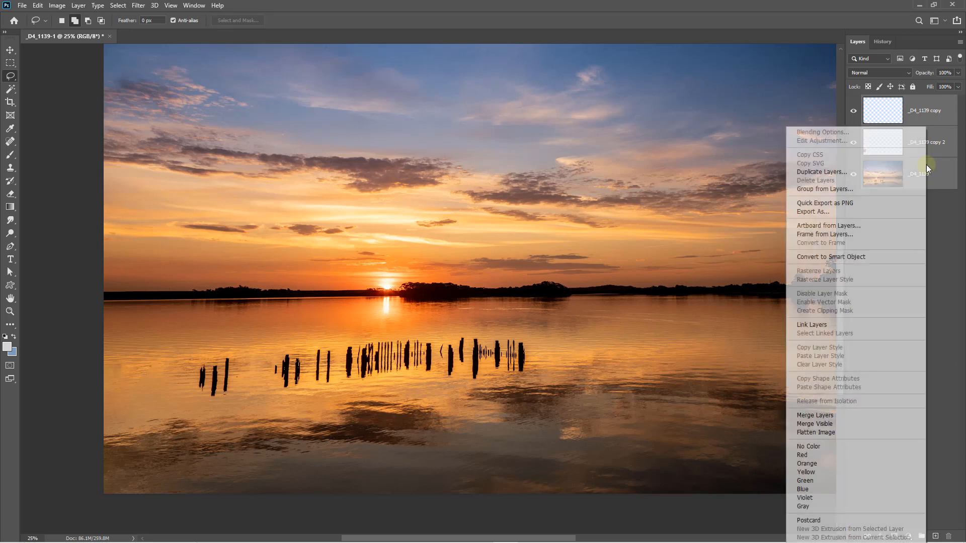
pyautogui.click(835, 433)
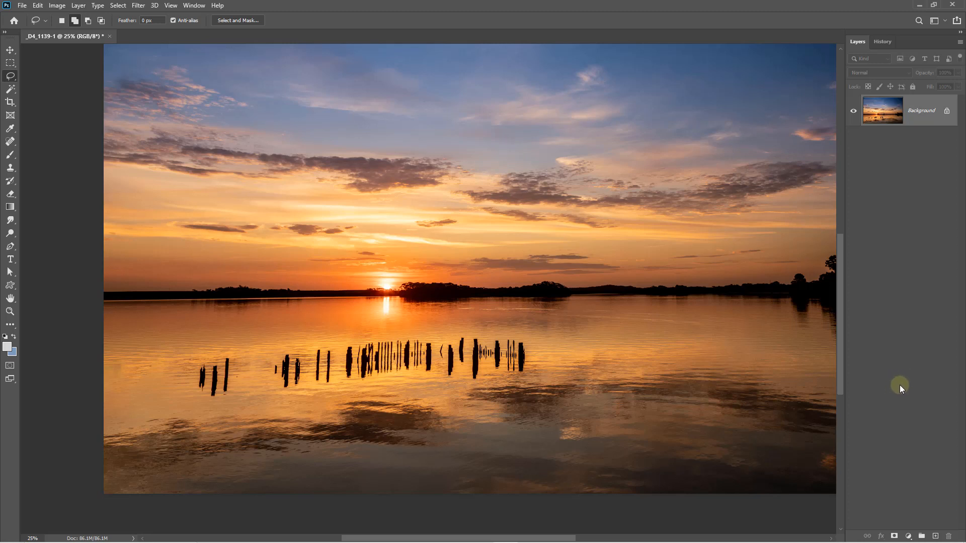